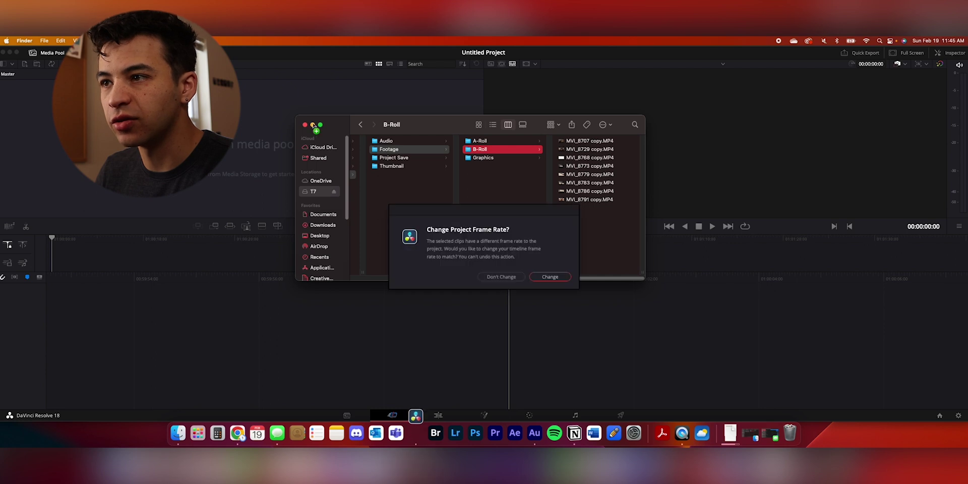
Step: Change the project frame rate to match the imported B-roll, and start a timeline with the MVI_8729 copy.MP4 clip
left_click(550, 277)
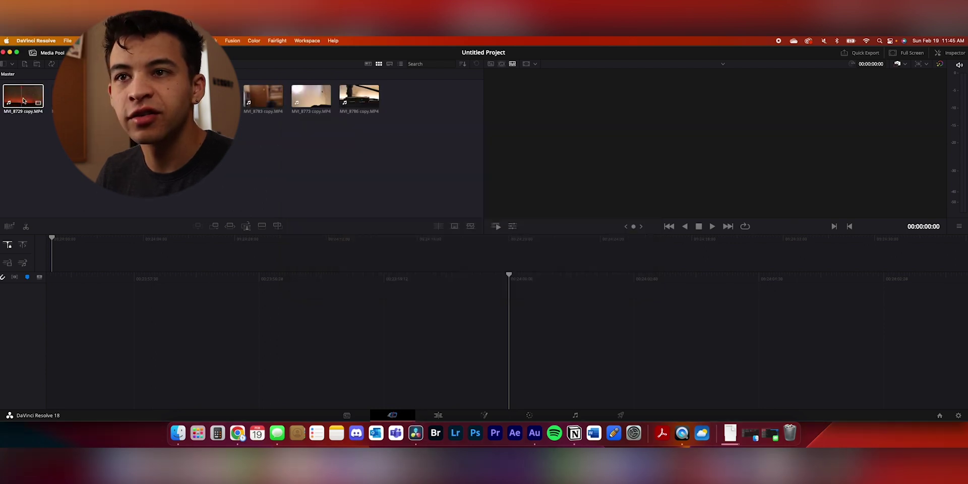
left_click(60, 103)
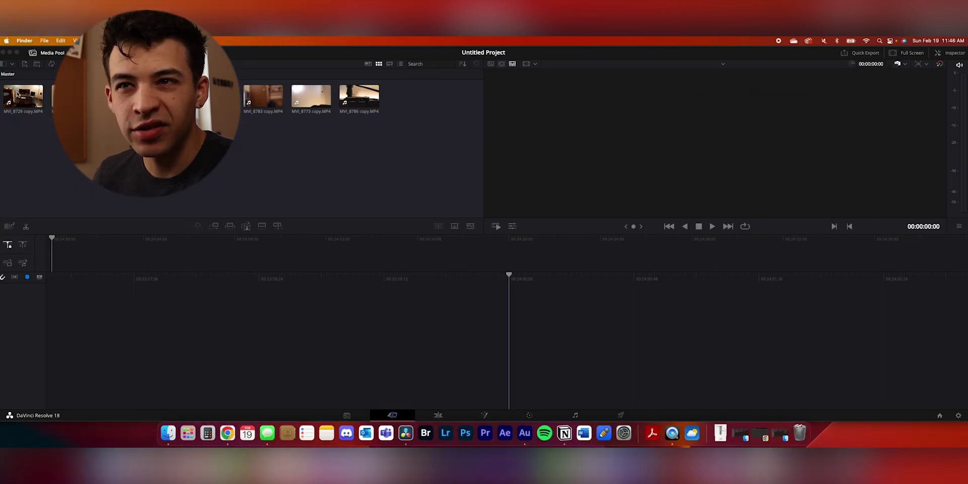
left_click_drag(23, 99, 105, 304)
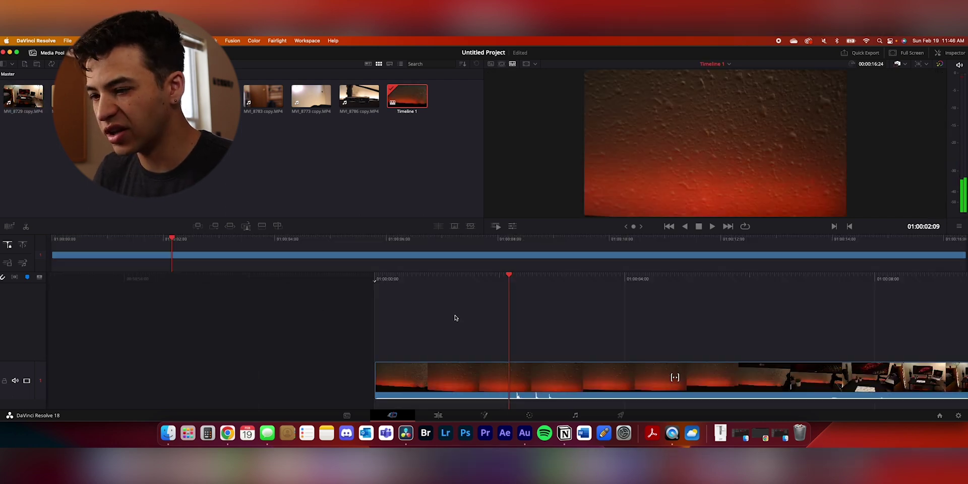
Step: Trim the beginning of the MVI_8729 clip up to 01:00:05:22 on the timeline
left_click_drag(462, 324, 130, 291)
left_click_drag(56, 253, 348, 272)
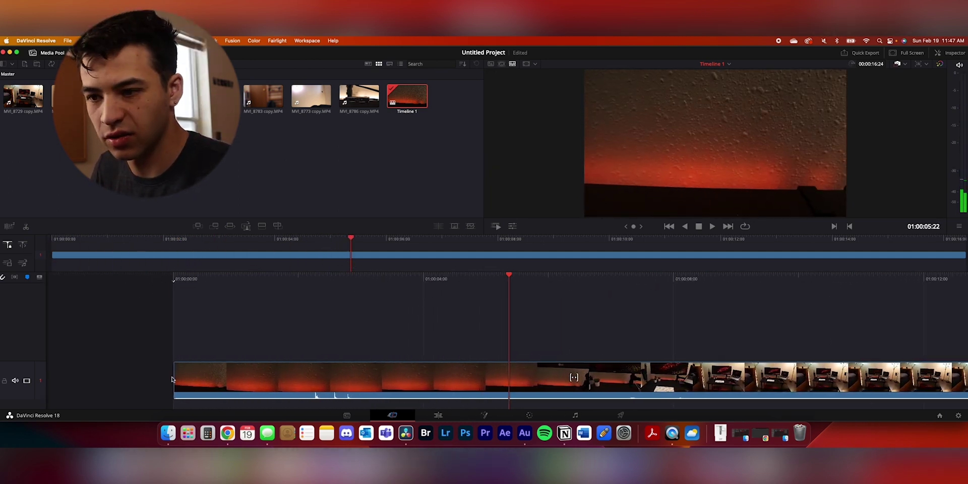
left_click_drag(174, 376, 406, 367)
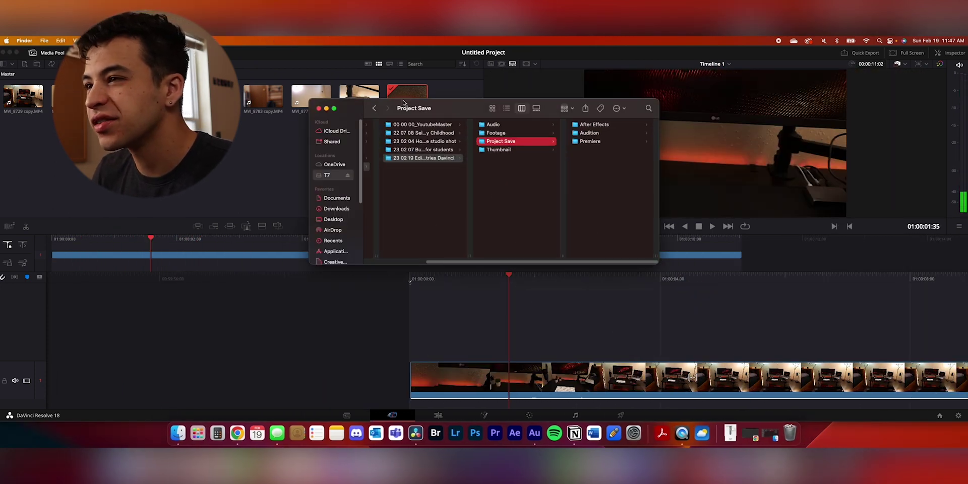
Step: Open the finished video 23 02 13 Student Budget Desk Setup.mp4 as a reference, rewind it to the start and minimize it
left_click_drag(403, 103, 297, 87)
left_click(322, 134)
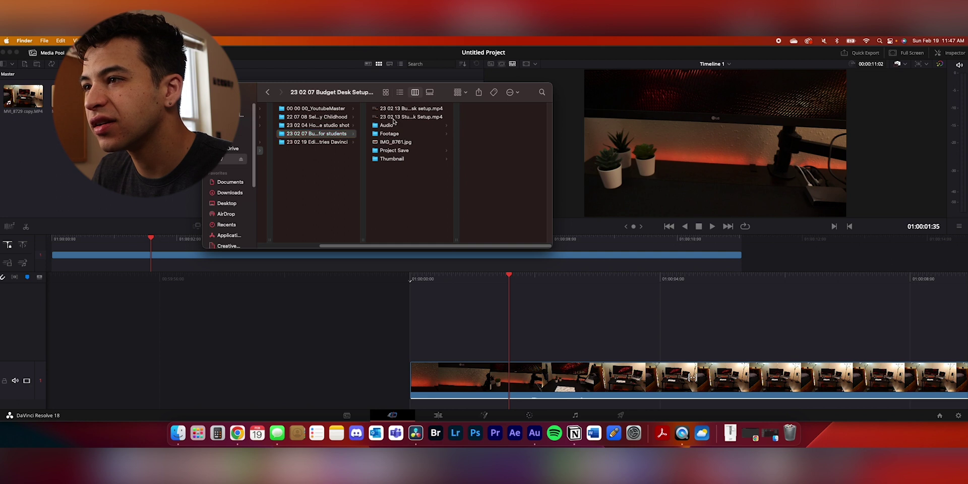
double_click(394, 120)
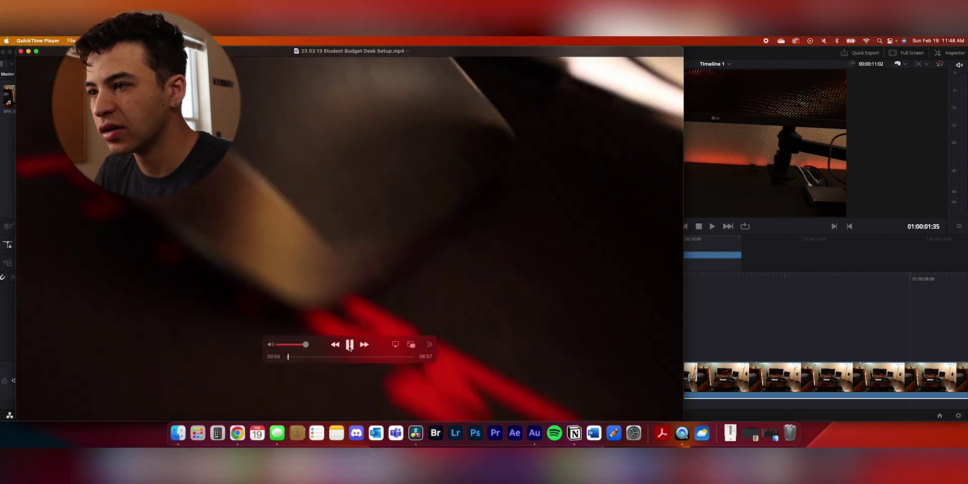
left_click(349, 345)
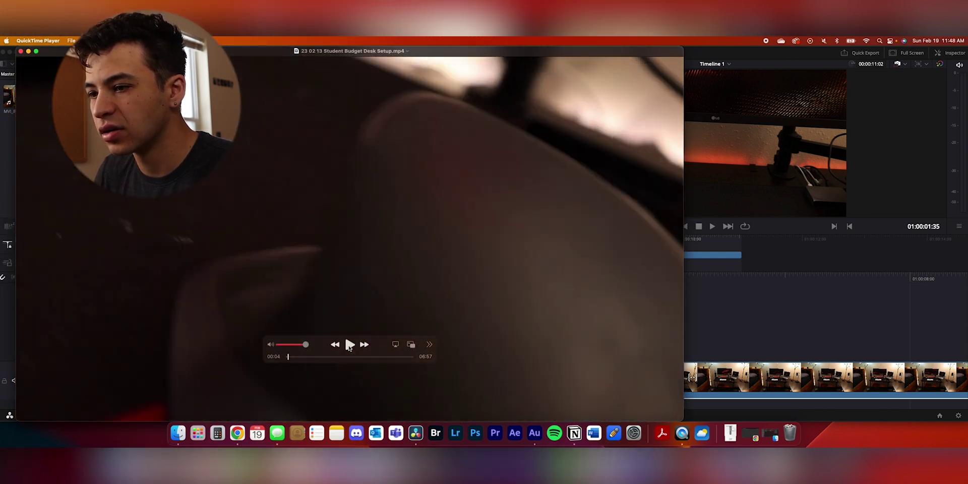
left_click_drag(289, 357, 276, 363)
key("super+m")
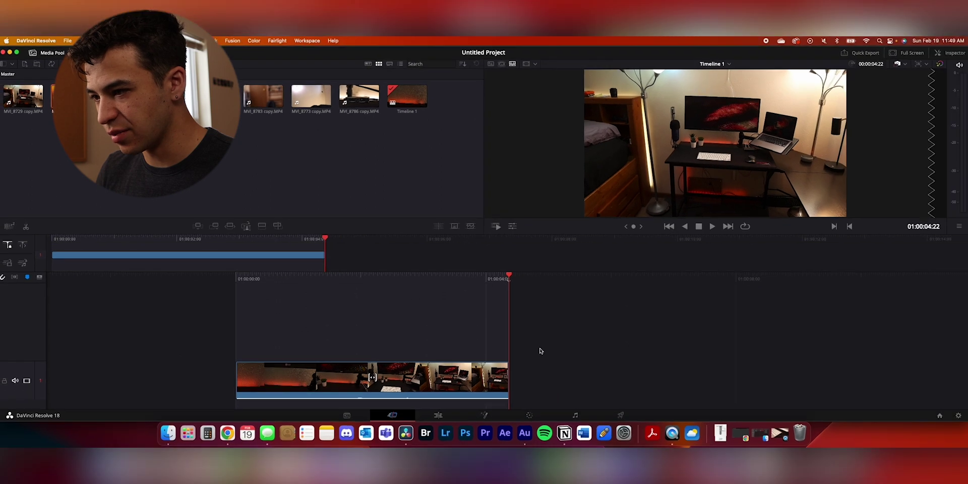
Step: Trim the end of the MVI_8729 clip to 01:00:04:22 and scrub back through it
left_click_drag(508, 372, 509, 393)
left_click_drag(295, 244, 163, 243)
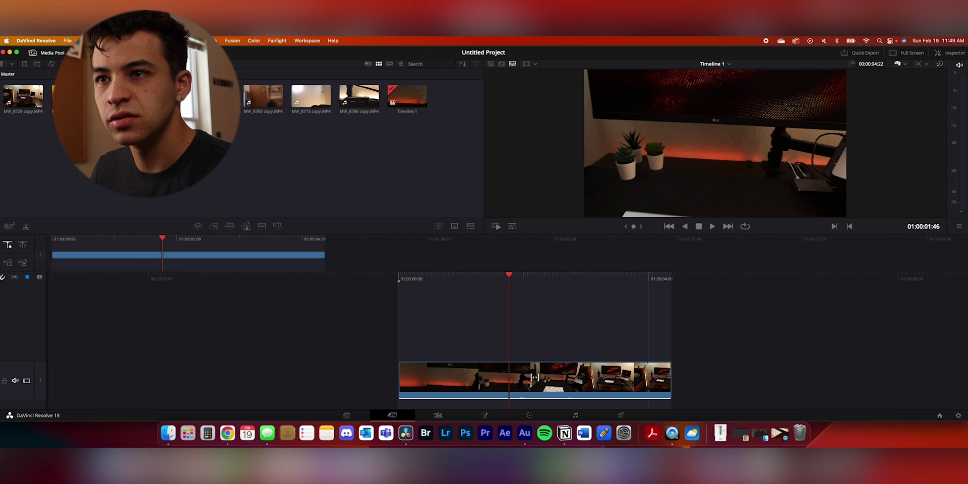
Step: Preview MVI_8779 copy.MP4, mark a range of about 4 seconds and append it after the first timeline clip
key("q")
left_click_drag(500, 206, 672, 210)
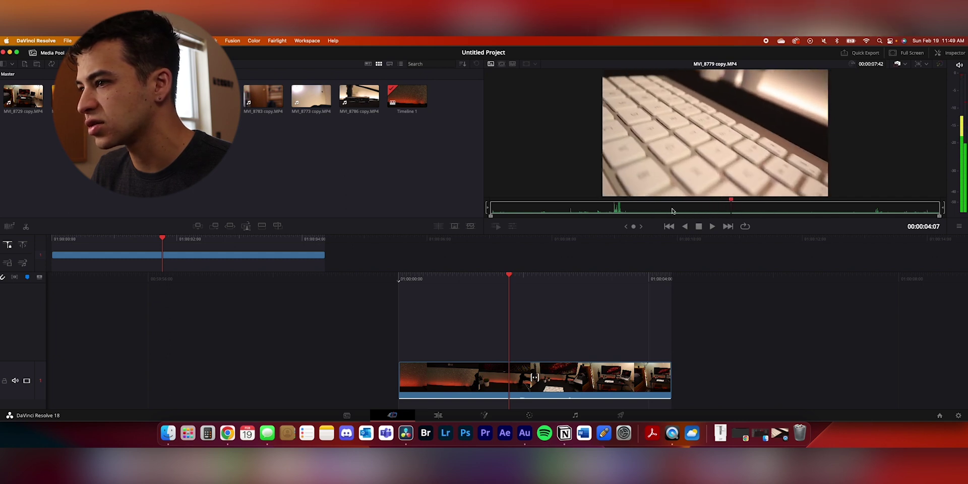
left_click_drag(491, 210, 651, 194)
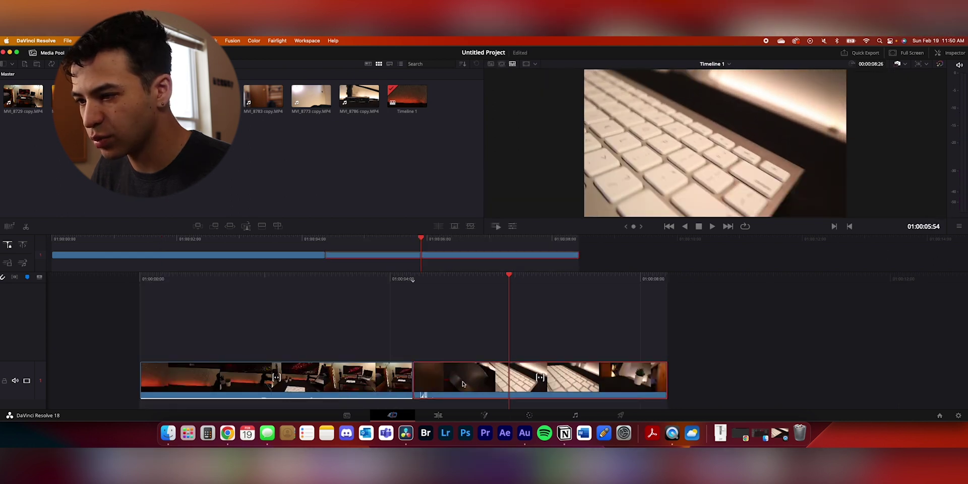
Step: Scrub through both timeline clips and switch the timeline from a fixed to a free playhead
left_click_drag(463, 385, 575, 383)
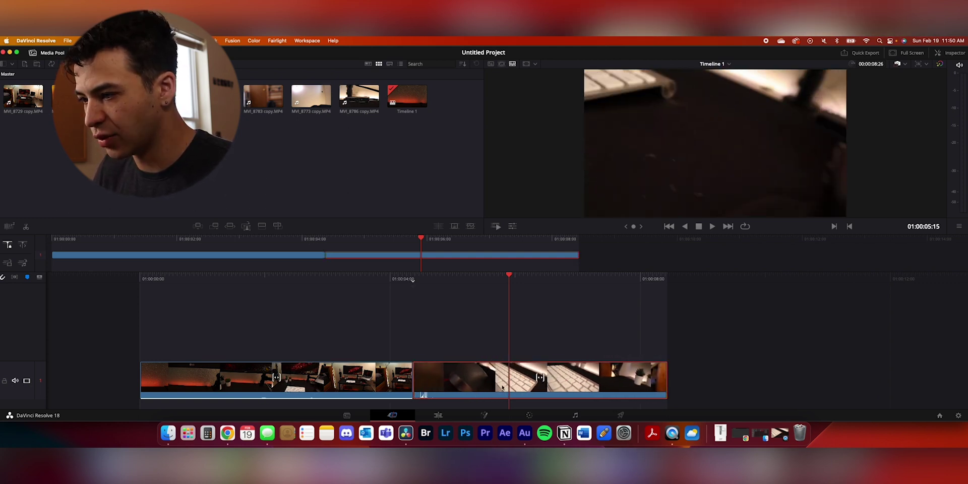
left_click_drag(504, 277, 805, 275)
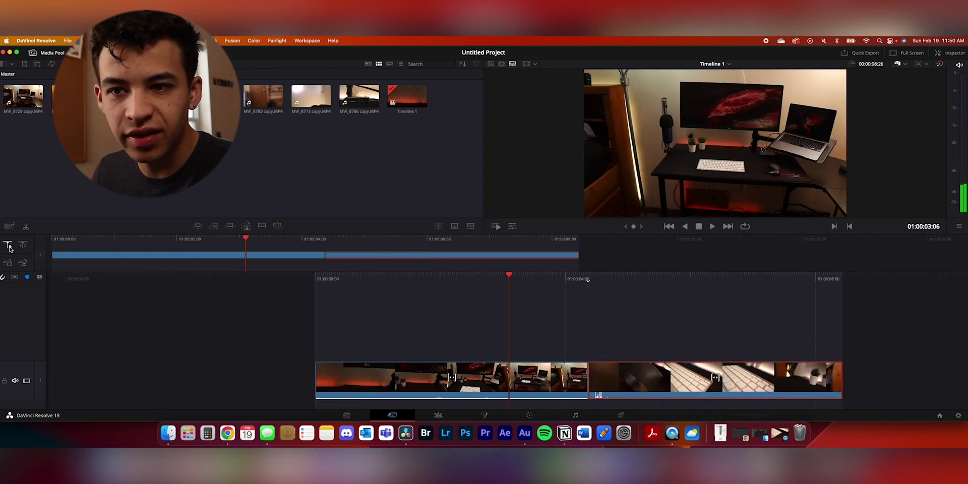
left_click_drag(503, 278, 340, 283)
left_click(23, 245)
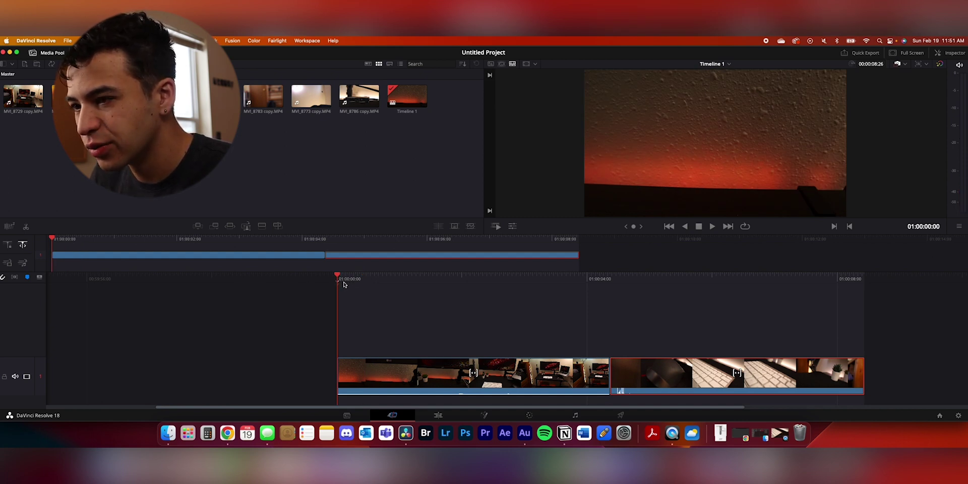
Step: Play and replay the opening of the timeline from its start using the free playhead
key("space")
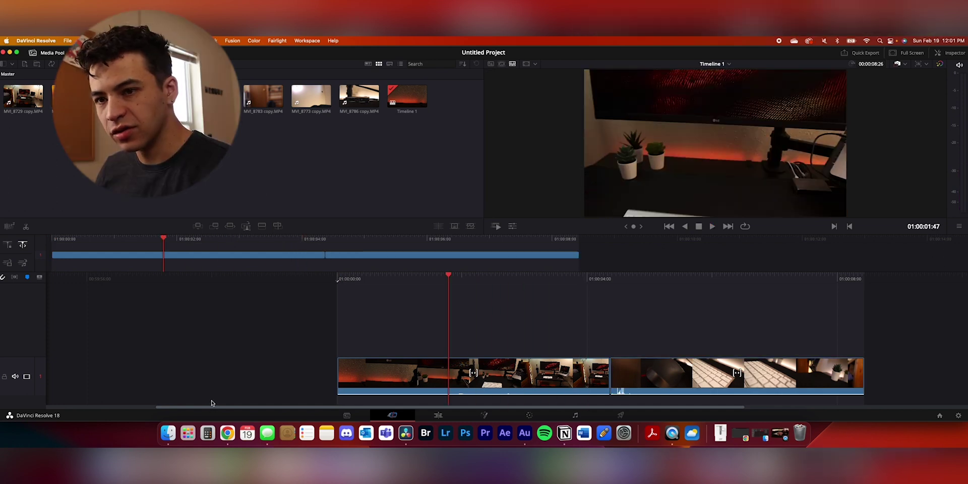
left_click_drag(429, 285, 337, 291)
key("space")
key("space")
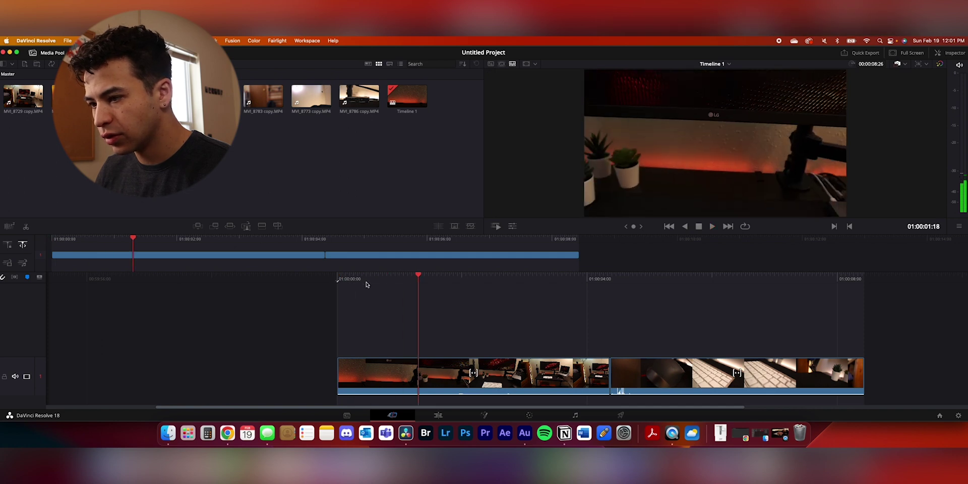
left_click(325, 278)
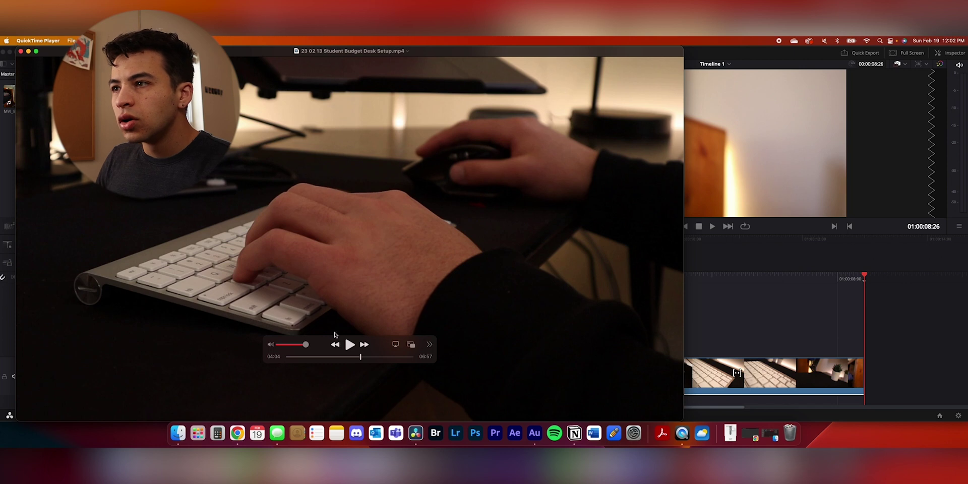
Step: Close the reference video and place the MVI_8779 clip on a second video track, starting where the first clip ends
left_click(20, 52)
left_click_drag(797, 370, 810, 341)
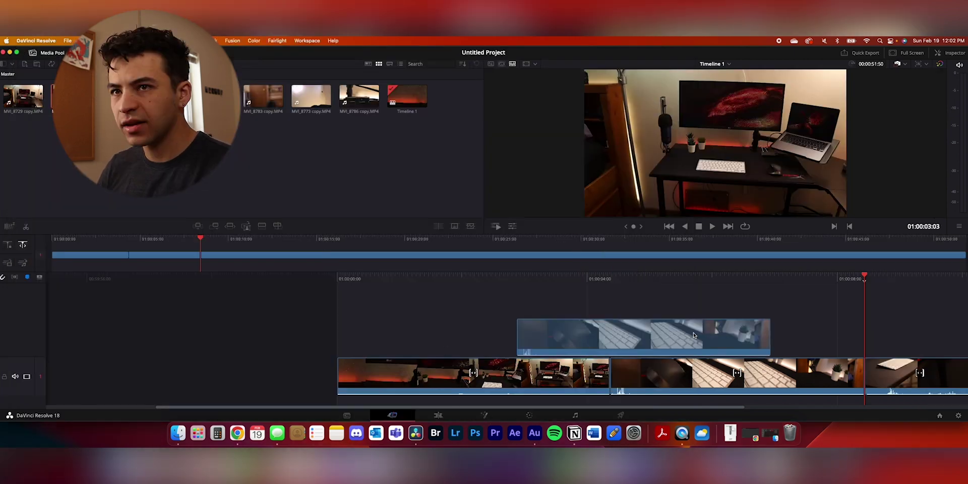
scroll(759, 305, "right", 5)
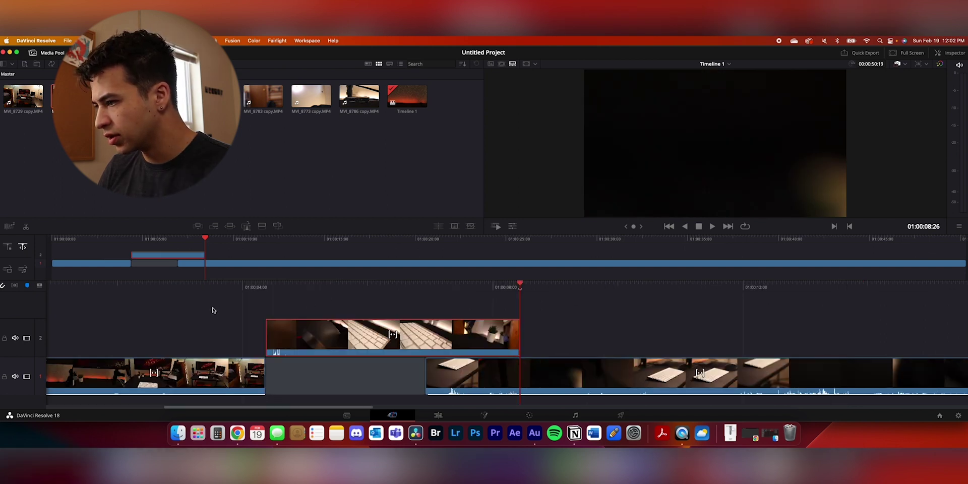
Step: Compare the sequence on the Edit and Cut pages with the playhead at the start of MVI_8779, finishing on the Edit page
left_click(438, 415)
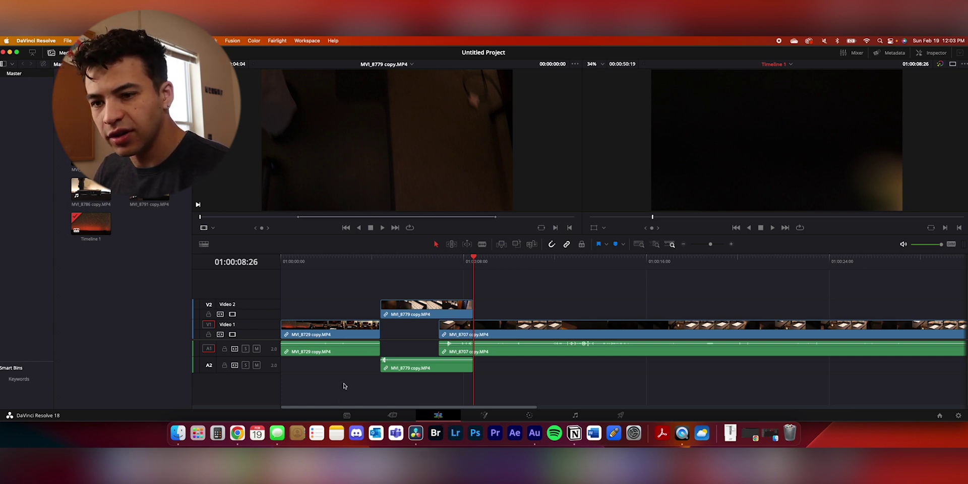
left_click_drag(359, 263, 375, 276)
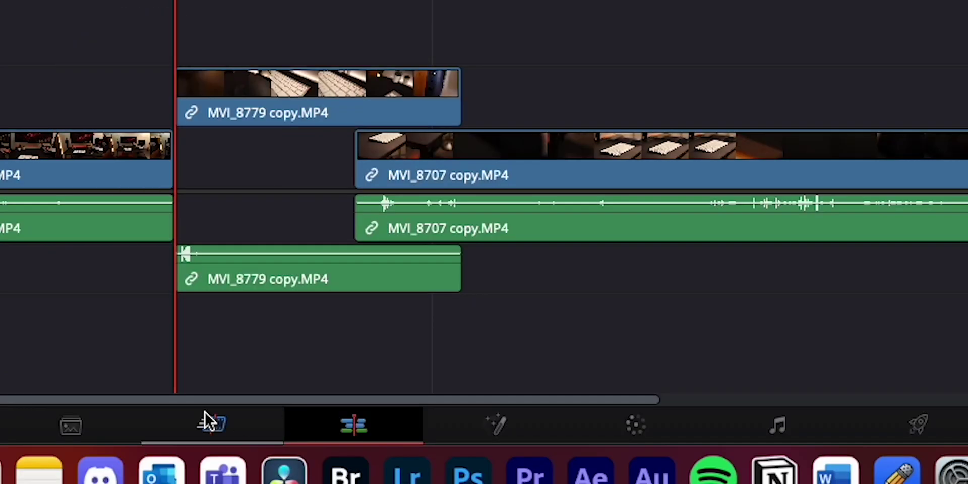
left_click(392, 414)
left_click(71, 428)
left_click(159, 426)
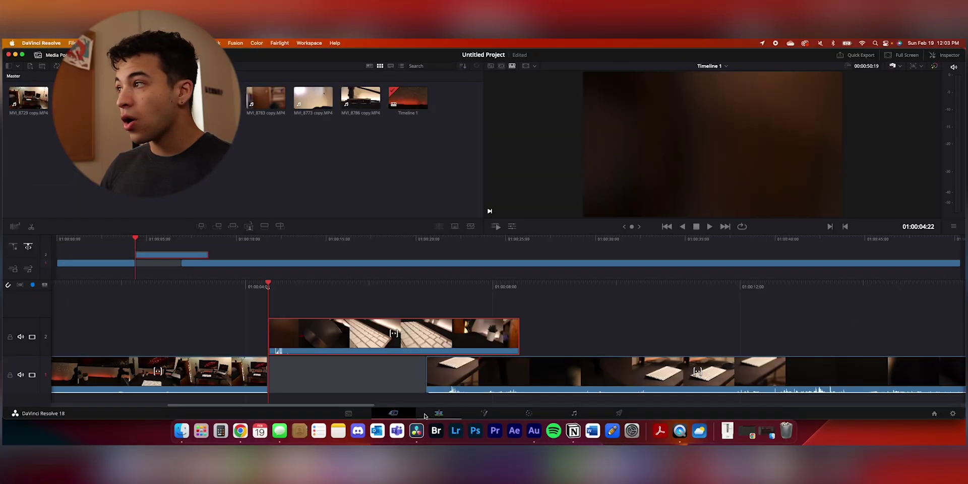
left_click(437, 415)
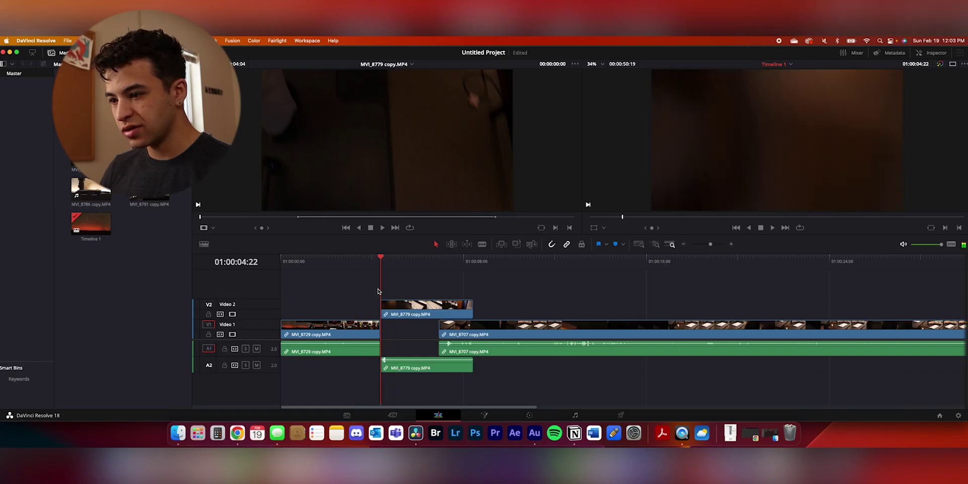
Step: Move the trimmed MVI_8707 clip on Video 1 beneath the end of the MVI_8779 clip, and add a marker at 01:00:11:33
left_click_drag(437, 261, 434, 262)
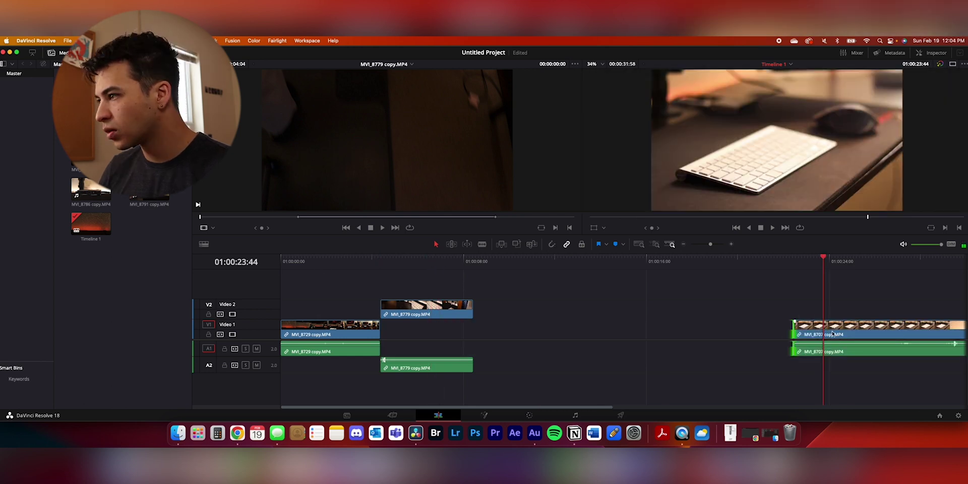
left_click_drag(847, 333, 497, 334)
left_click_drag(444, 260, 545, 261)
left_click(615, 244)
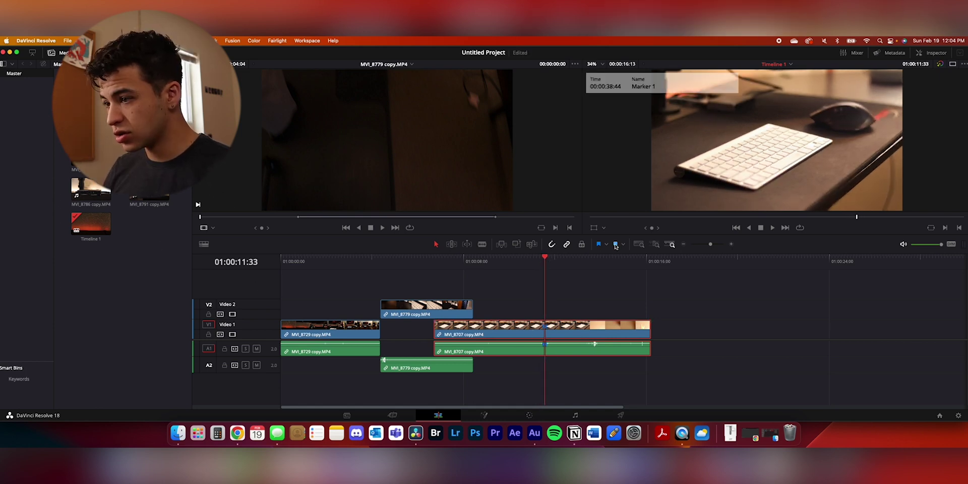
Step: Trim the beginning of the MVI_8707 clip and slide it back to start at about 01:00:06:42
left_click_drag(435, 325, 473, 331)
mouse_move(445, 257)
left_mouse_down()
mouse_move(423, 262)
mouse_move(433, 261)
left_mouse_up()
left_click_drag(450, 327, 485, 330)
left_click_drag(438, 259, 434, 259)
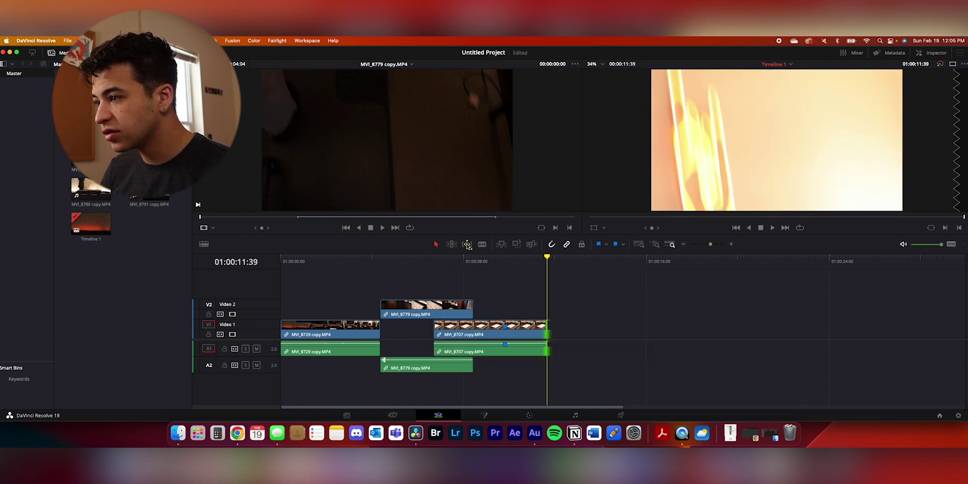
Step: Try shifting the MVI_8707 clip slightly later in dynamic trim mode, and undo the change
left_click(538, 258)
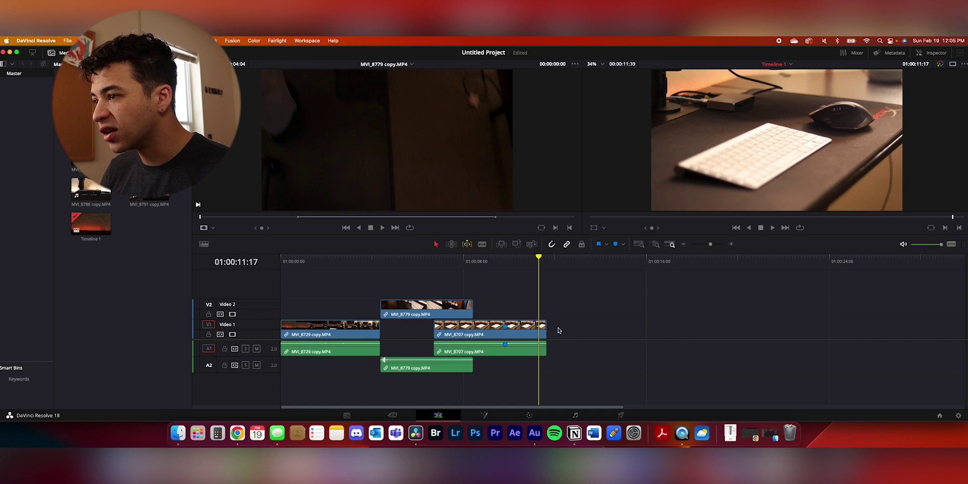
left_click_drag(539, 331, 557, 331)
key("super+z")
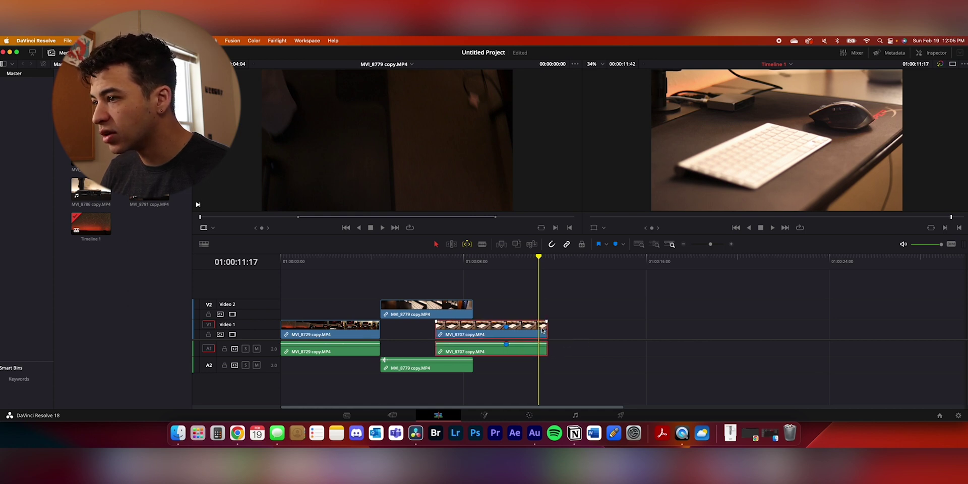
Step: Try splitting the MVI_8707 clip near its middle with the Blade tool, and undo the cut
left_click_drag(504, 261, 482, 261)
key("b")
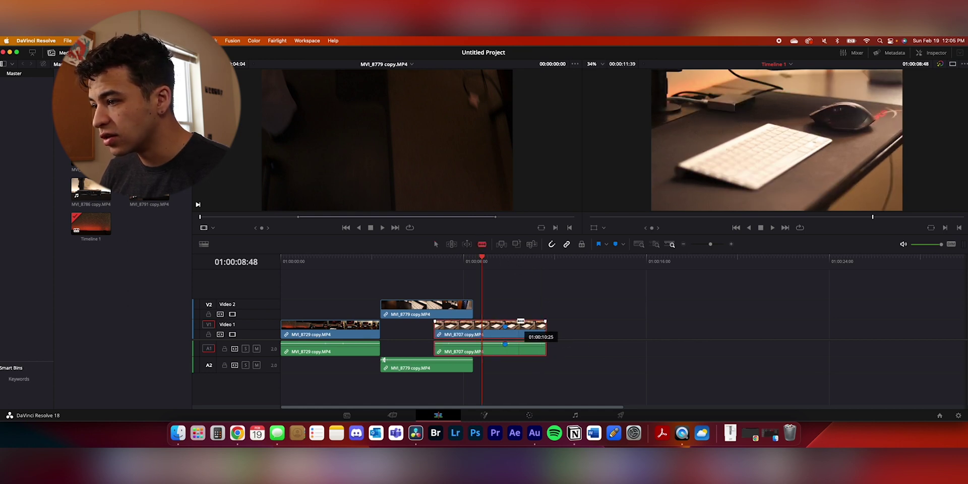
left_click(435, 259)
left_click(497, 329)
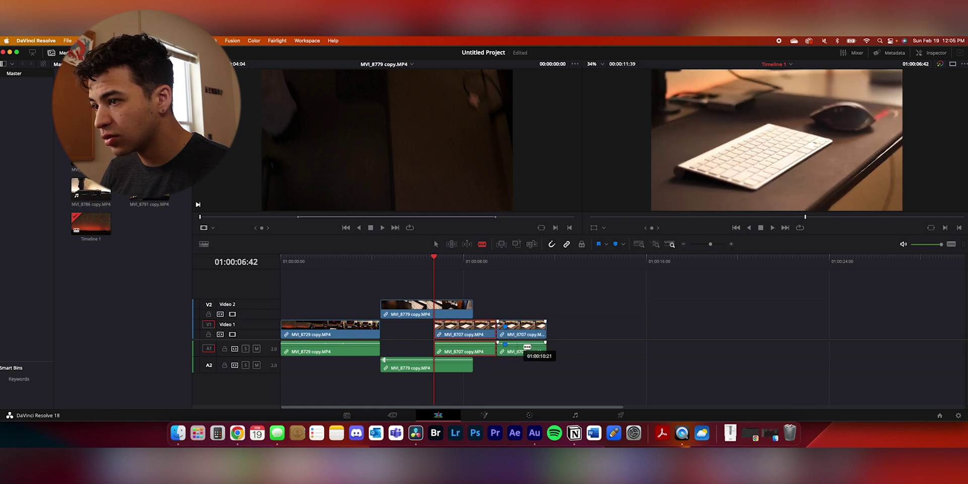
key("super+z")
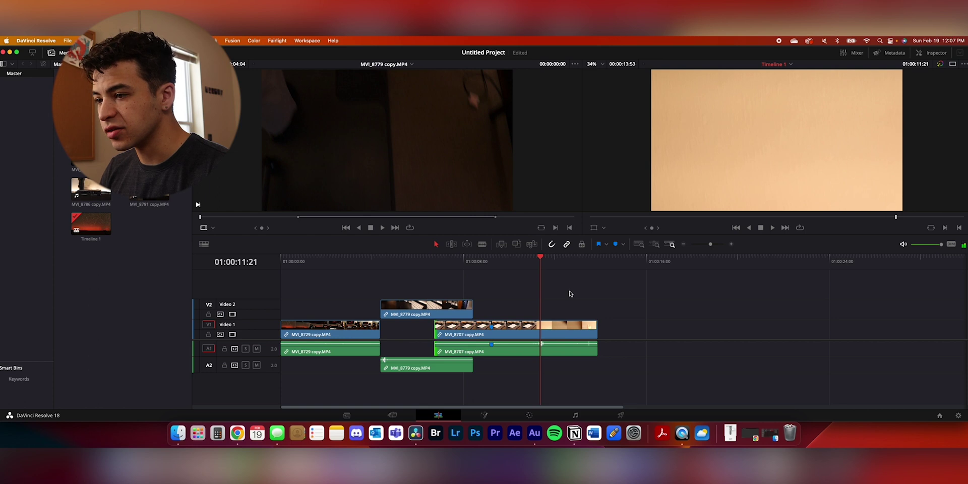
Step: Trim the end of the MVI_8707 clip to 01:00:11:03
left_click_drag(541, 258, 531, 259)
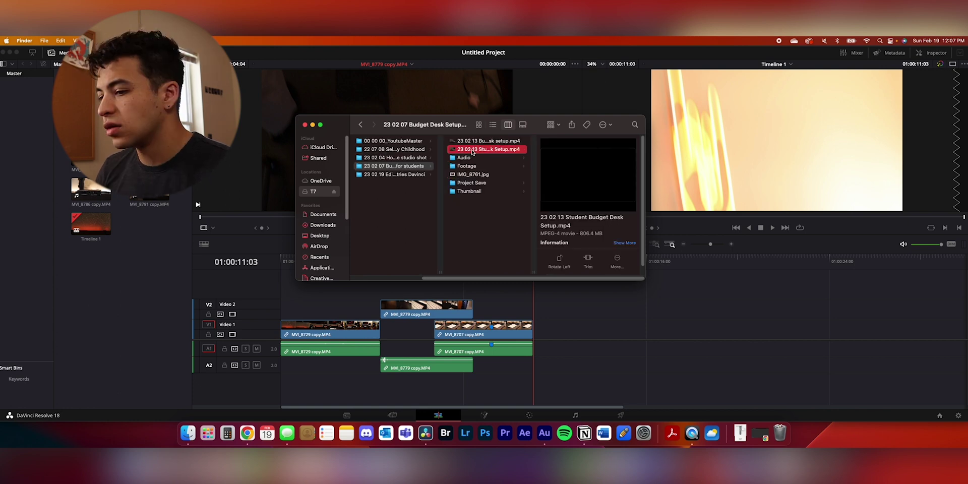
Step: Open 23 02 13 Student Budget Desk Setup.mp4 for reference, and position the MVI_8768 source clip at 00:00:01:59 for its end point
double_click(504, 157)
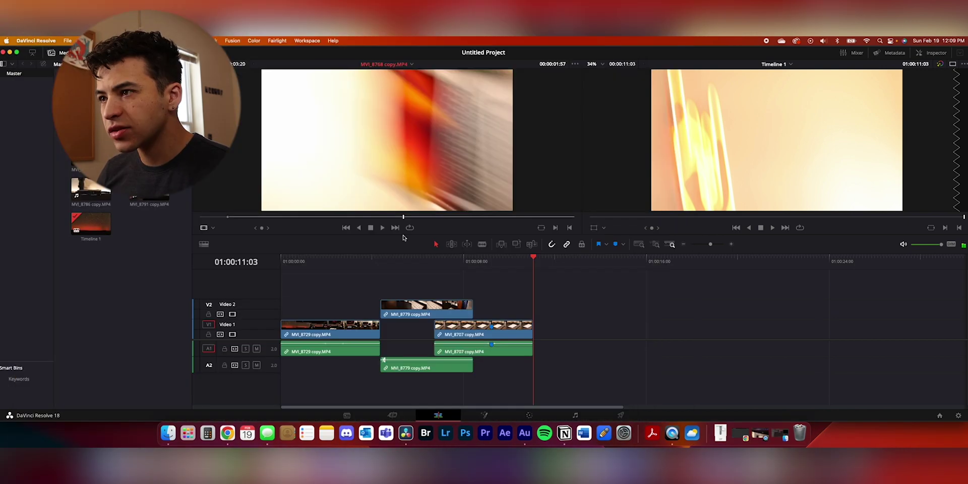
left_click_drag(408, 238, 403, 238)
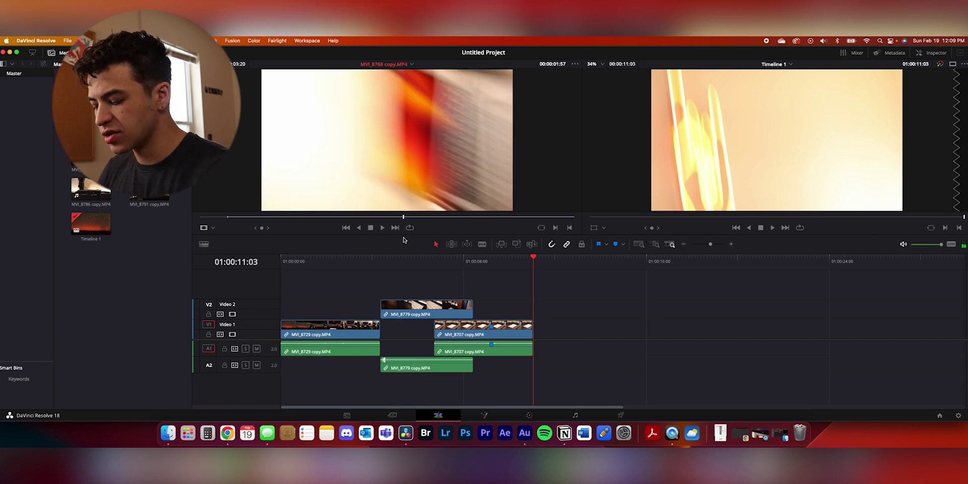
left_click_drag(404, 218, 407, 219)
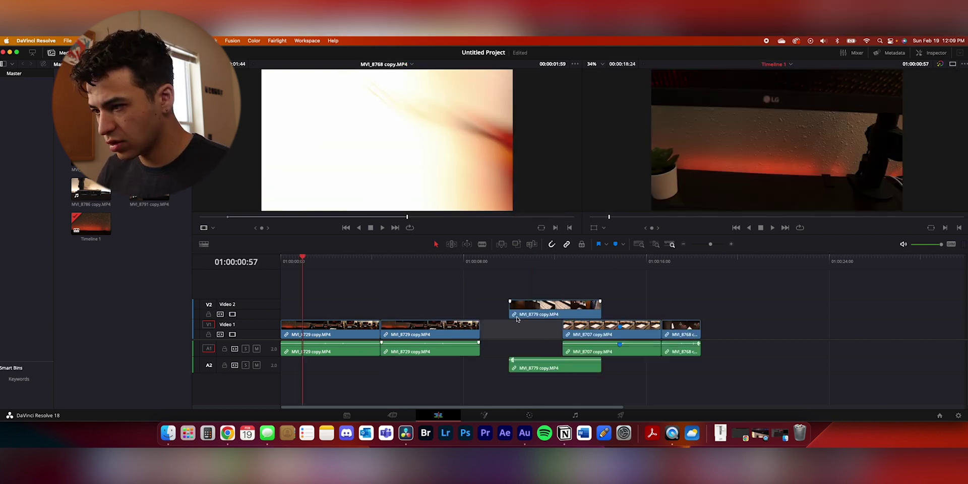
Step: Move the MVI_8779, MVI_8707 and MVI_8768 clips earlier against the second MVI_8729 clip, and play the sequence from the start
mouse_move(519, 316)
left_mouse_down()
mouse_move(493, 317)
mouse_move(522, 317)
left_mouse_up()
left_click_drag(809, 361, 551, 308)
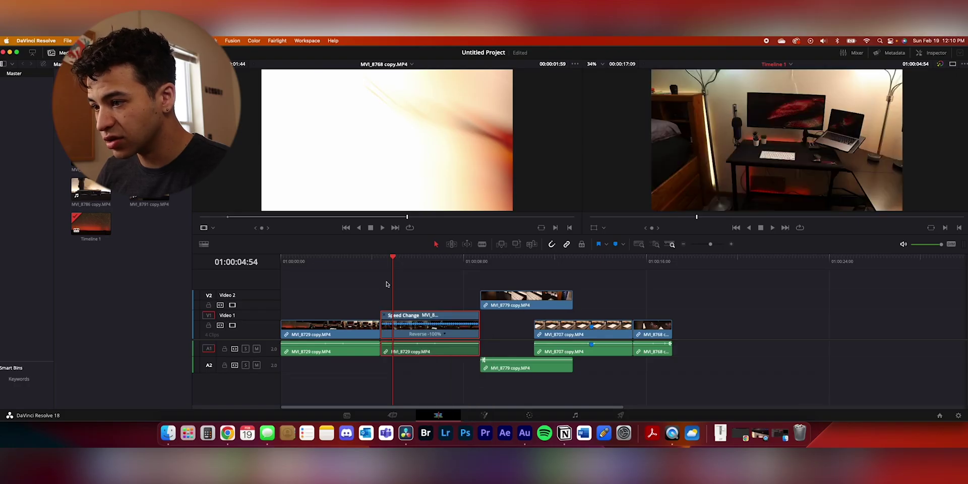
key("Home")
key("space")
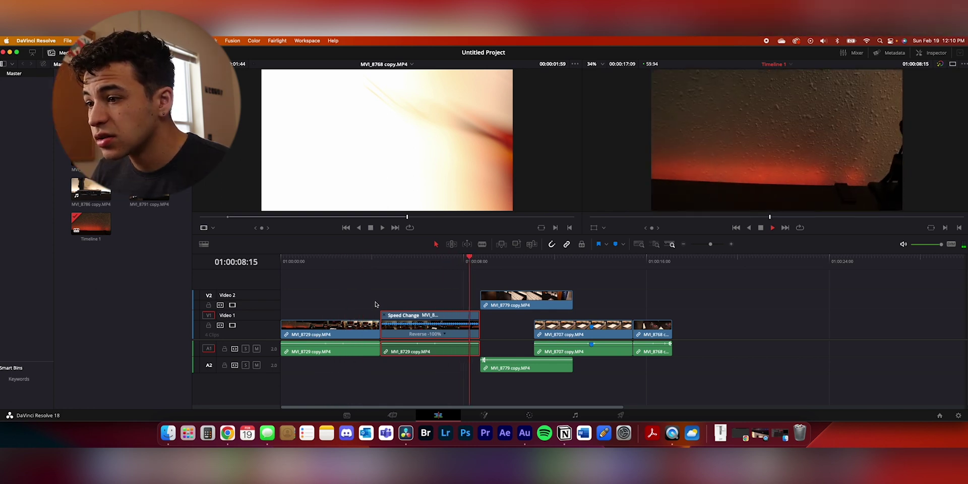
key("space")
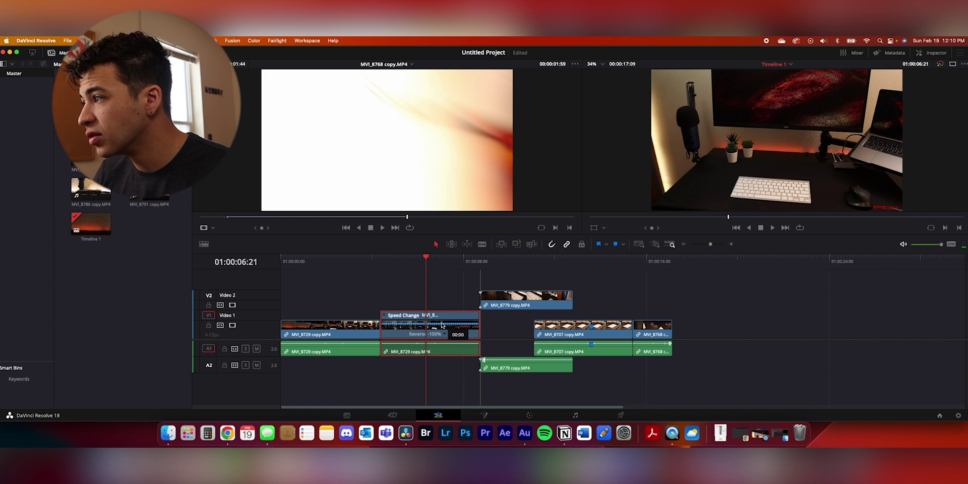
Step: Increase the Video 1 track's height and add the MVI_8783 clip after MVI_8768 at 01:00:17:09
double_click(438, 327)
left_click_drag(270, 310, 271, 274)
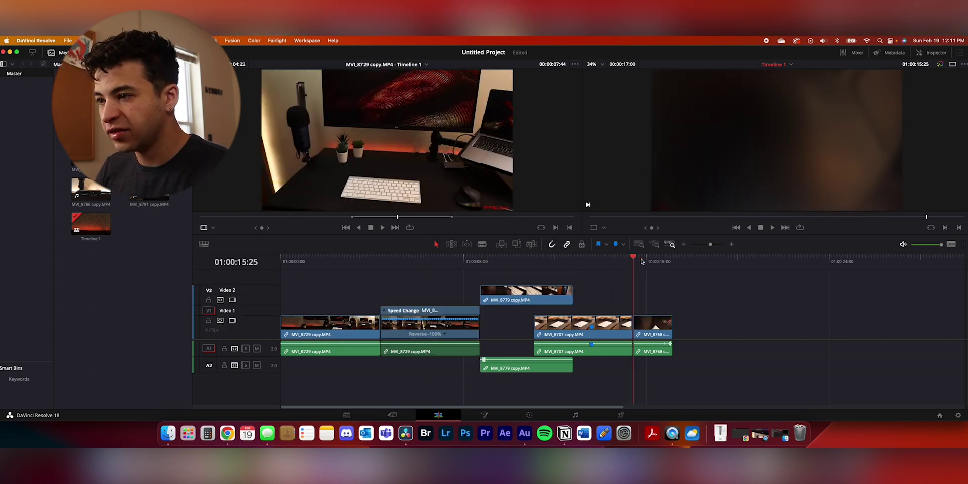
left_click_drag(642, 261, 675, 261)
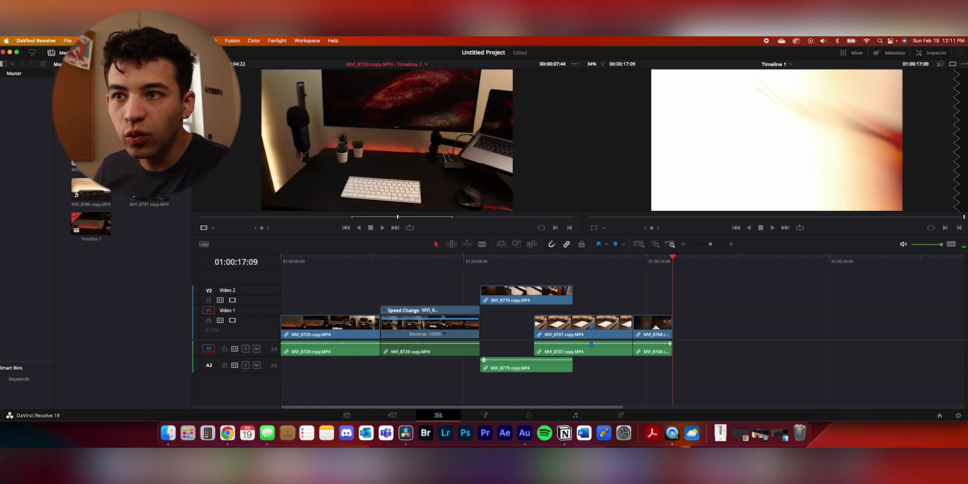
left_click_drag(149, 156, 670, 338)
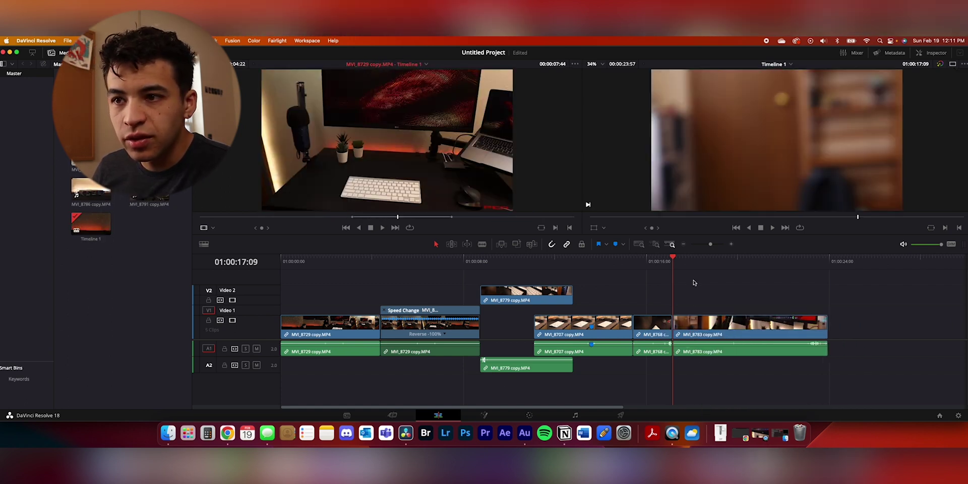
Step: Play through the MVI_8783 clip and reverse its segment with the retime controls
left_click(673, 258)
left_click_drag(678, 257, 619, 278)
key("space")
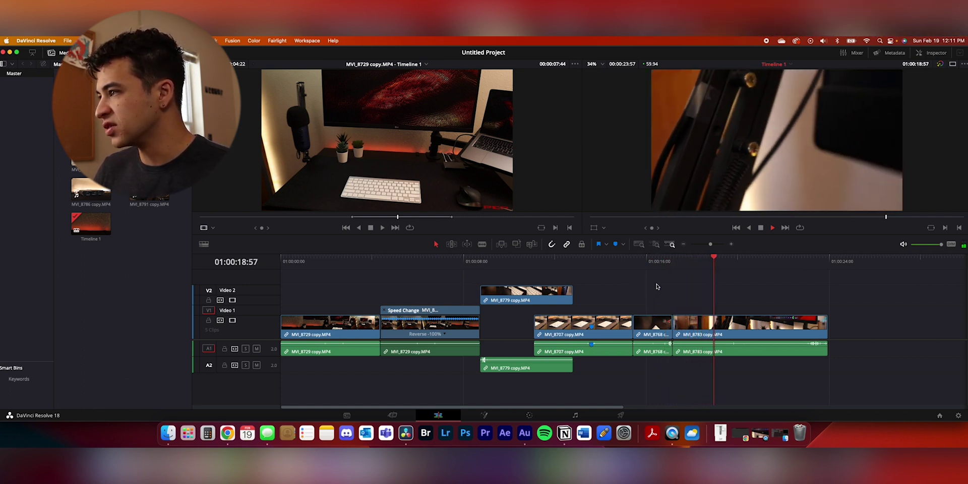
key("space")
left_click(710, 325)
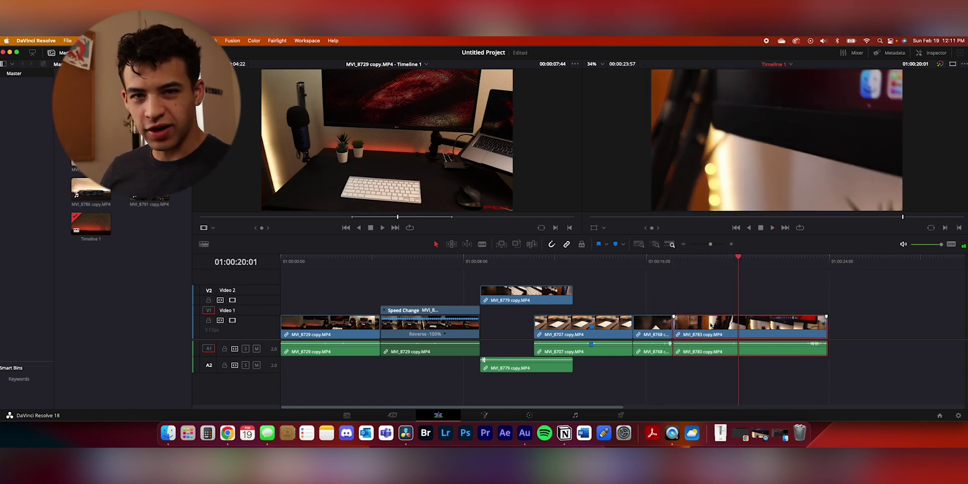
key("super+r")
left_click(754, 336)
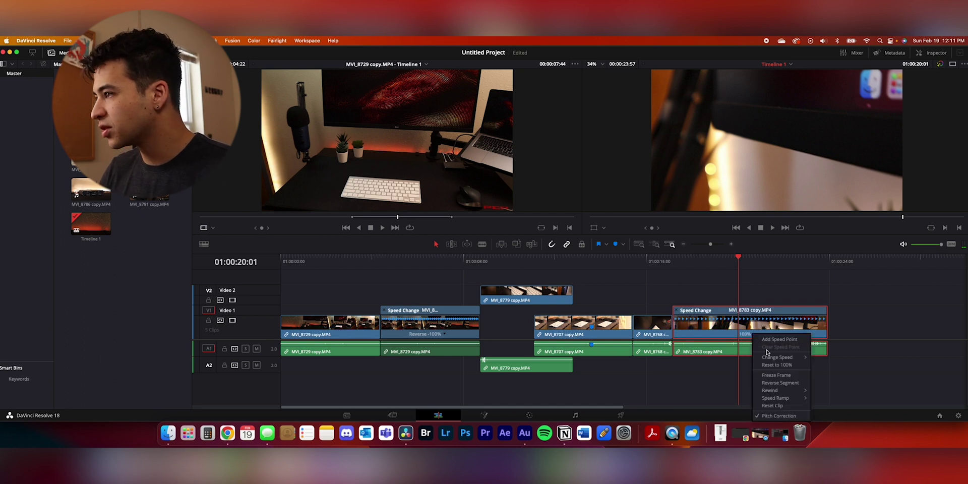
mouse_move(804, 399)
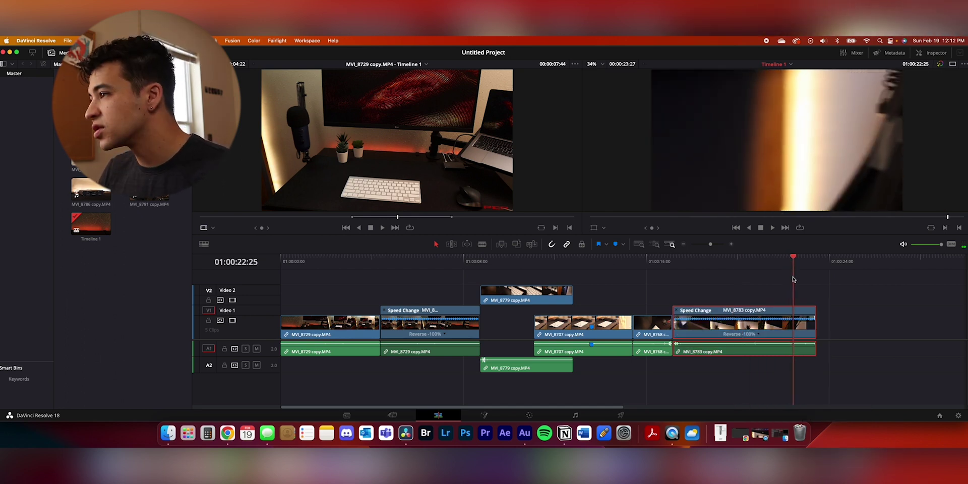
Step: Split the reversed MVI_8783 clip near its end at 01:00:22:35, and scrub back over the cut section
left_click_drag(793, 277, 794, 279)
mouse_move(718, 262)
left_mouse_down()
mouse_move(733, 261)
mouse_move(724, 265)
left_mouse_up()
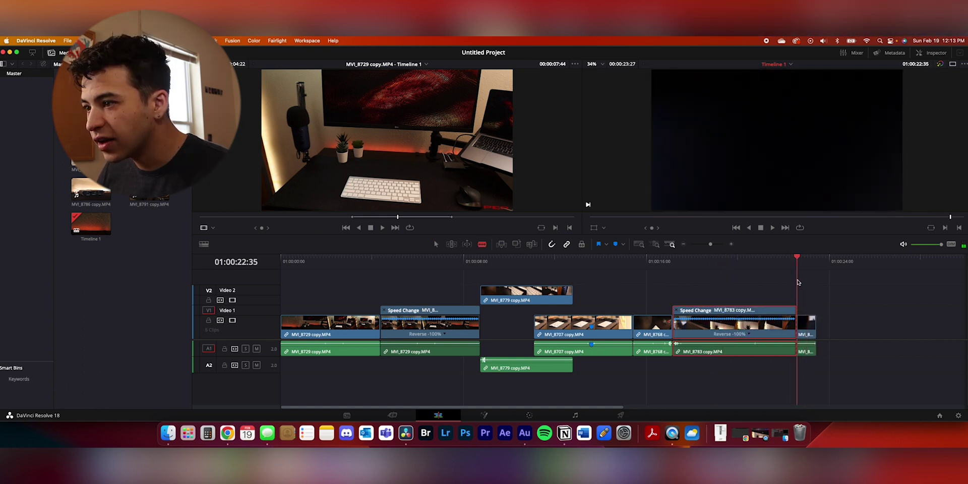
left_click_drag(798, 281, 780, 287)
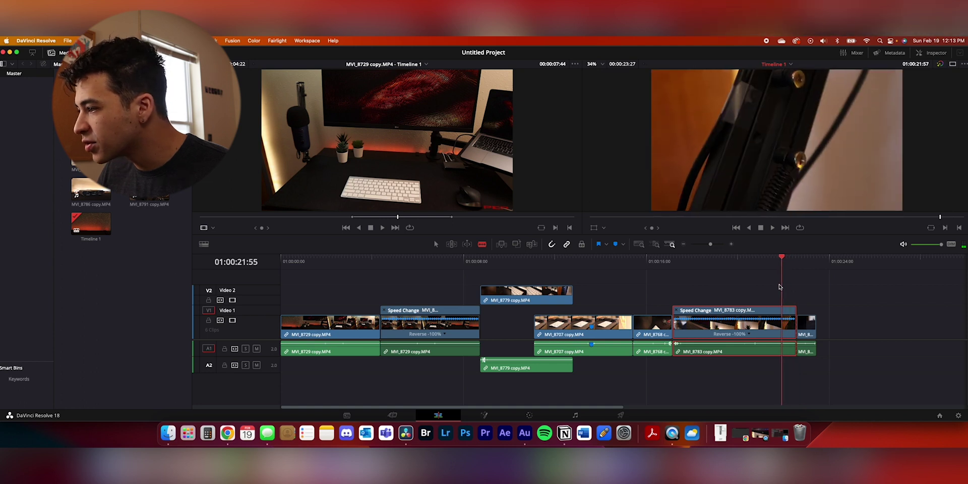
Step: Look through the Color, Fairlight, Media and Cut pages, and return to the Edit page to scrub the timeline
left_click(529, 415)
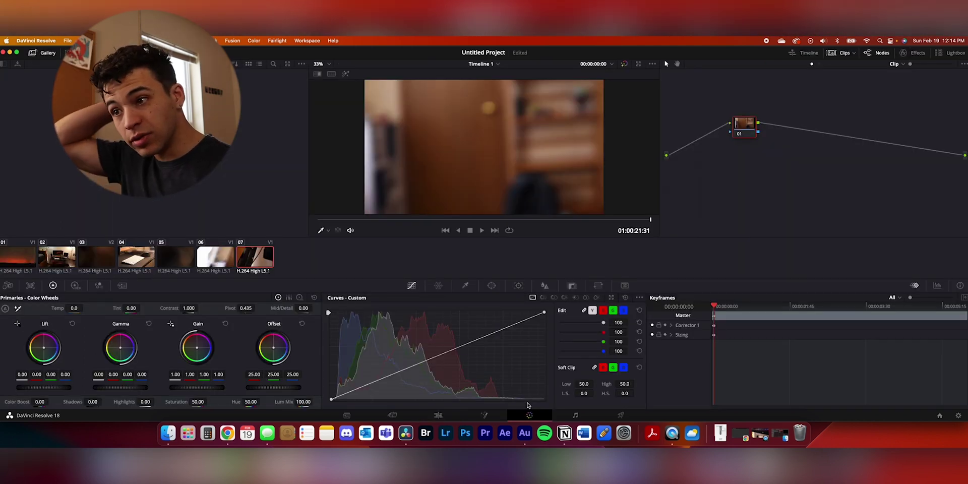
left_click(575, 415)
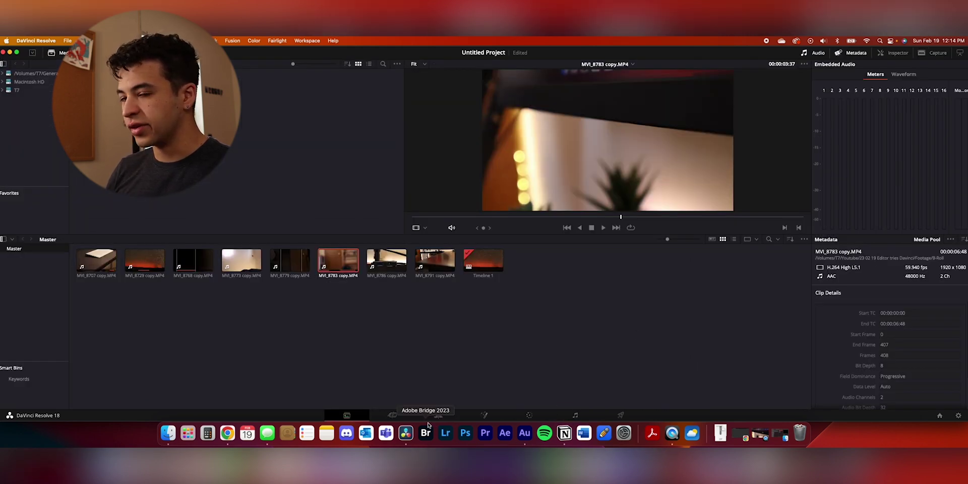
left_click(393, 415)
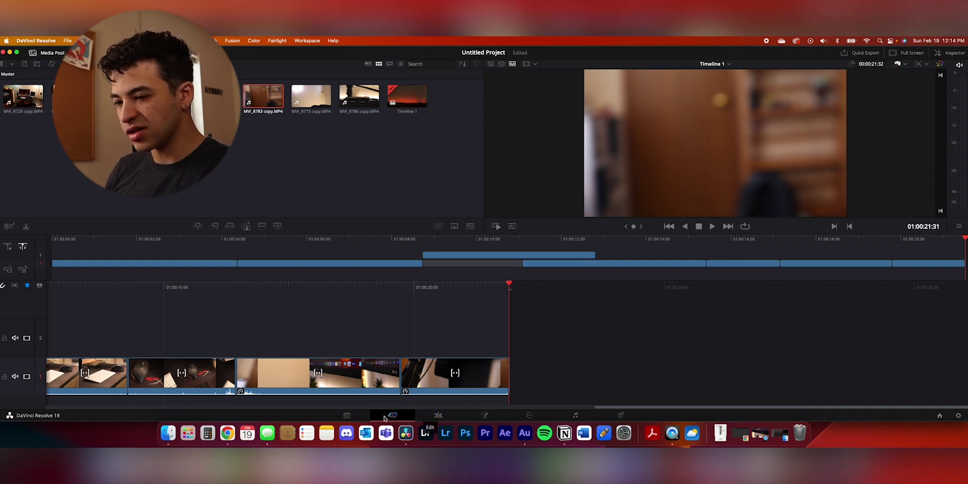
left_click(349, 417)
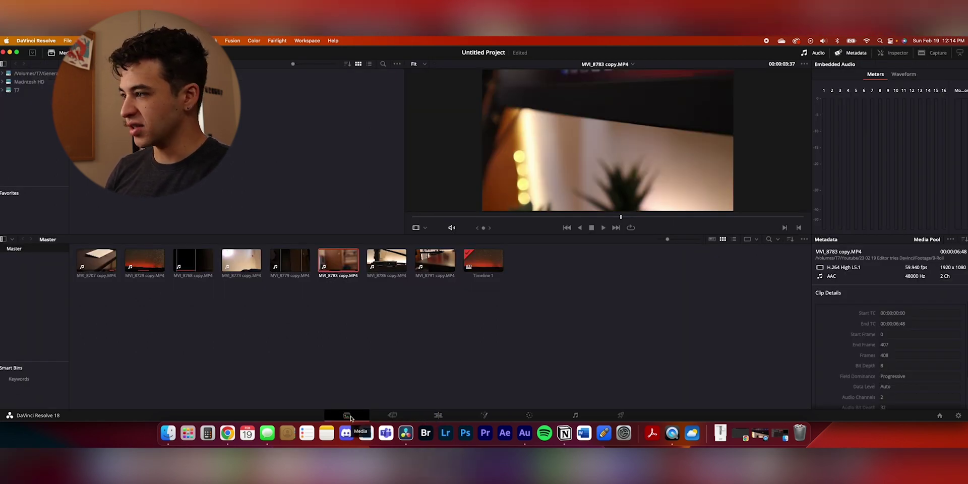
left_click(392, 415)
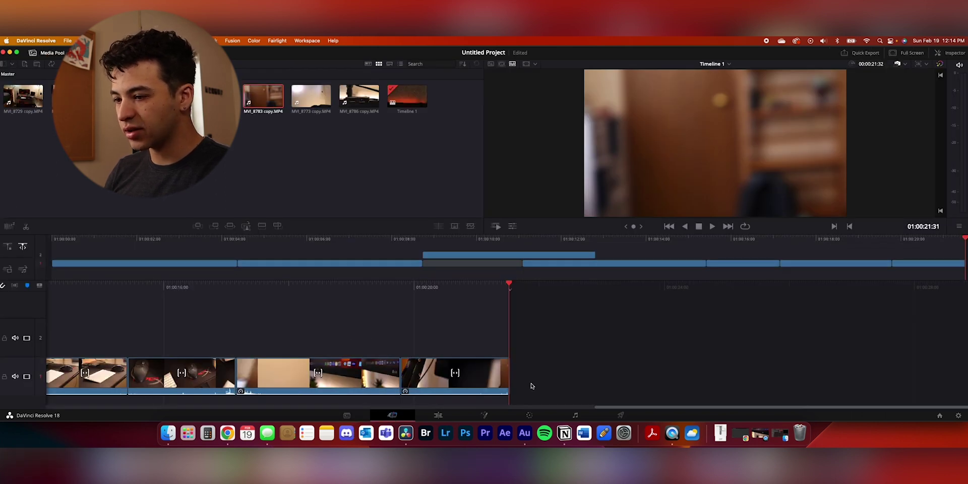
left_click(439, 415)
left_click_drag(328, 269, 690, 268)
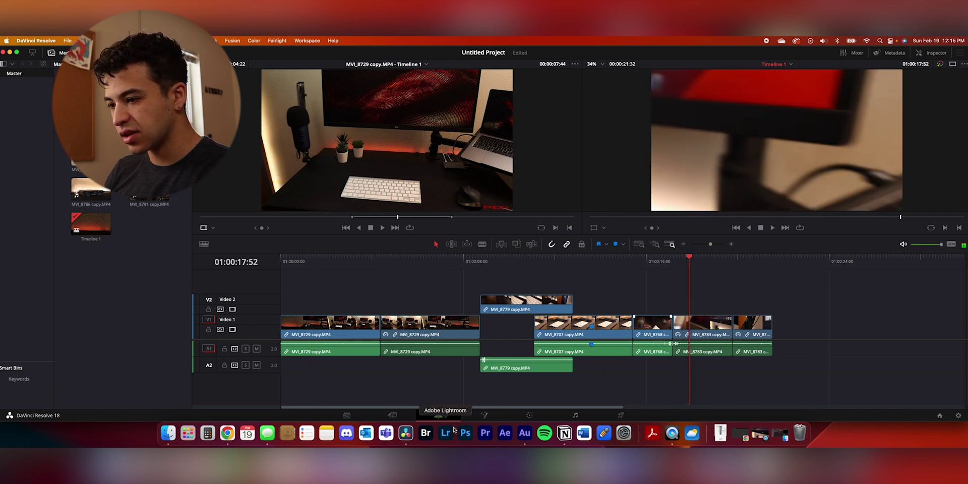
Step: Examine the current sequence in the Fusion, Color, Fairlight and Deliver pages
left_click(484, 415)
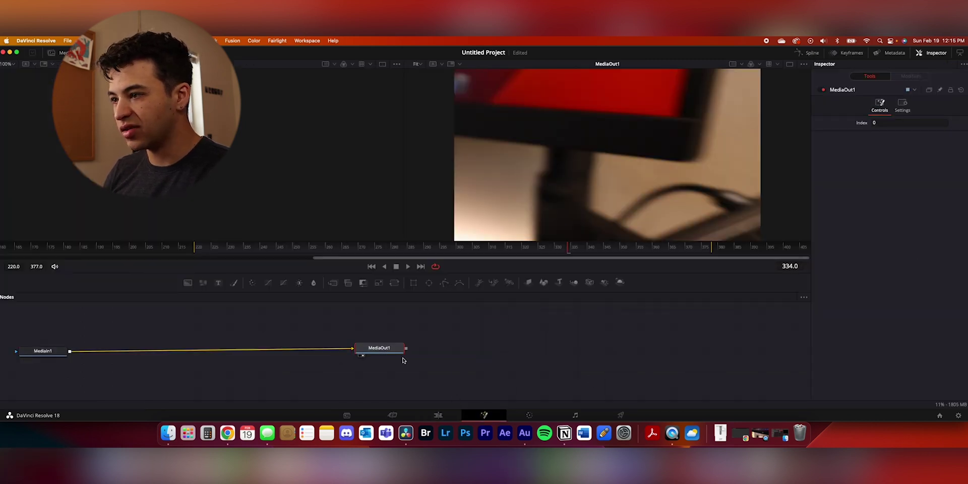
key("shift+5")
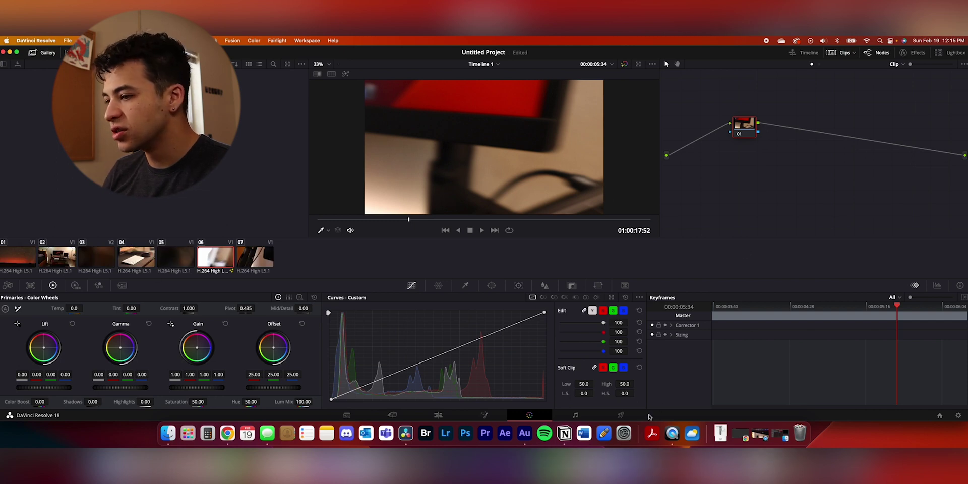
left_click(576, 415)
left_click_drag(335, 177, 282, 198)
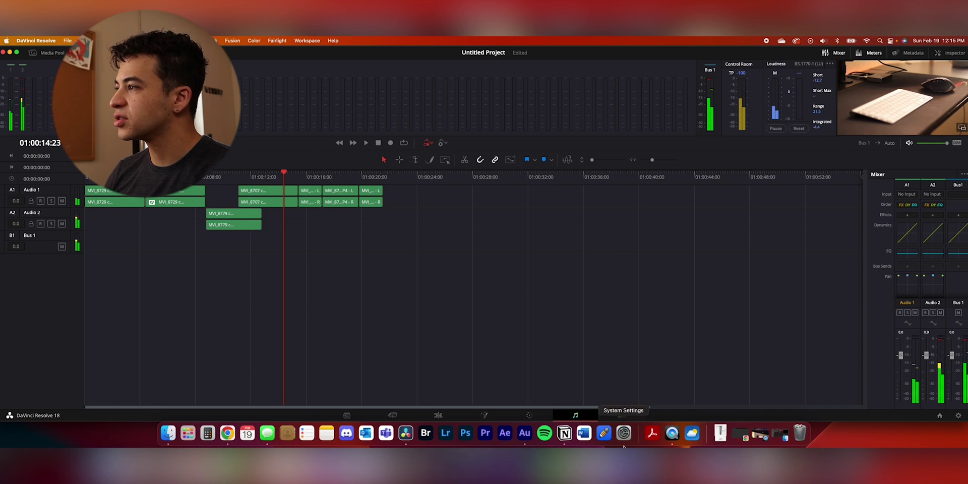
left_click(620, 415)
left_click(441, 415)
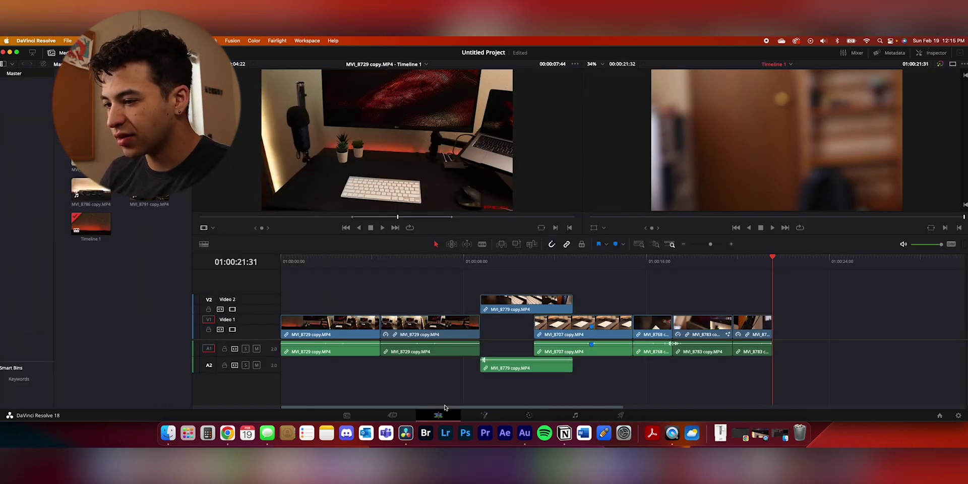
left_click(525, 416)
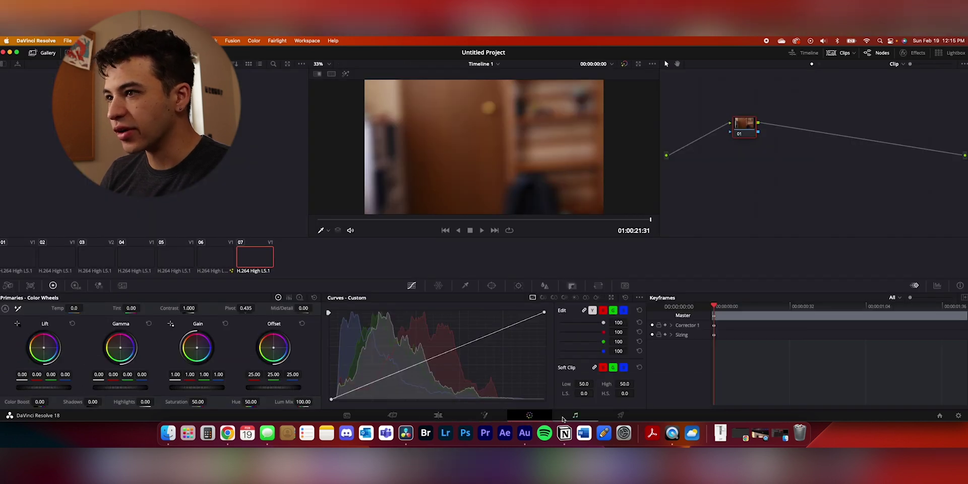
left_click(568, 418)
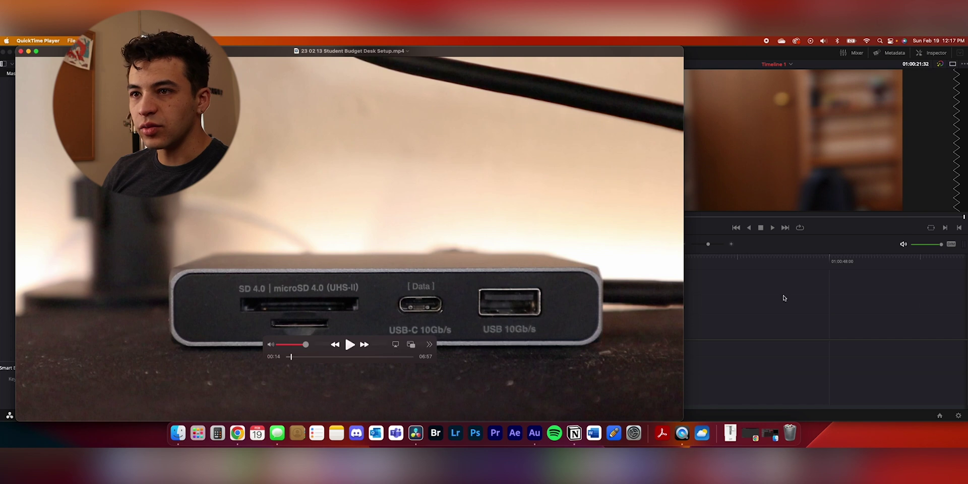
Step: Load the MVI_8786 clip for preview and scrub through it to choose the part that follows MVI_8783
left_click(784, 298)
left_click(88, 192)
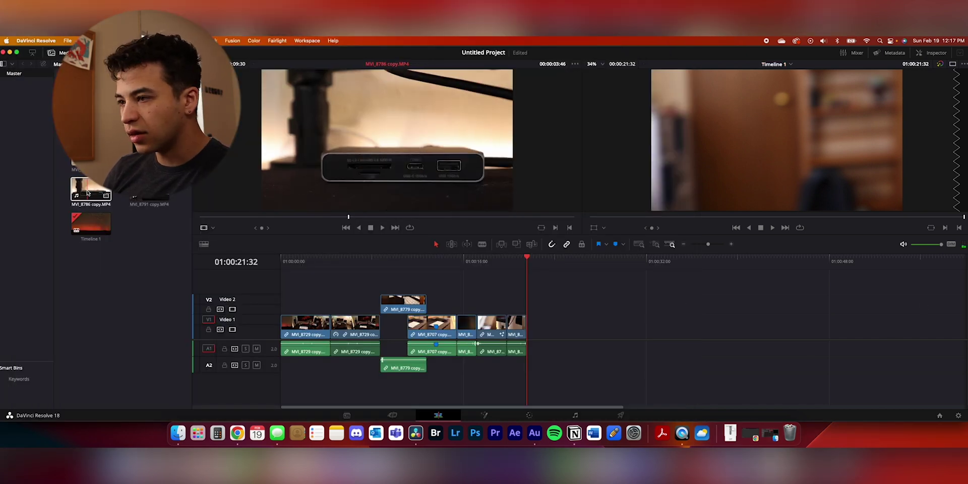
left_click_drag(252, 216, 386, 217)
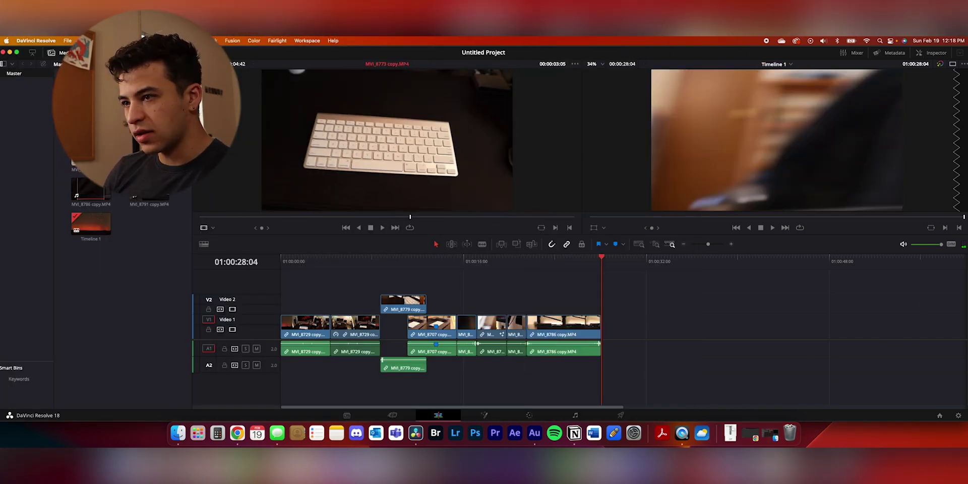
Step: Add the MVI_8773 clip on Video 1 at 01:00:28:04, followed by the MVI_8791 clip
left_click_drag(386, 141, 627, 325)
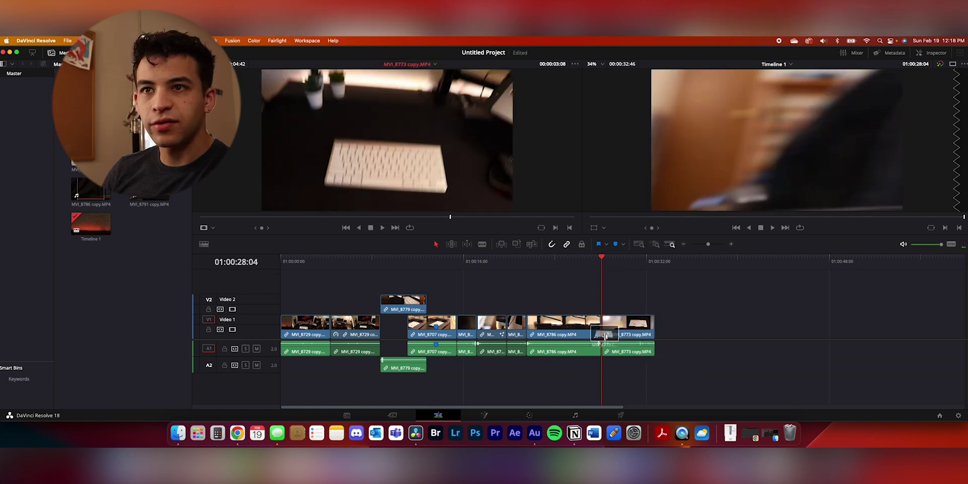
left_click_drag(149, 194, 658, 332)
left_click_drag(636, 260, 718, 297)
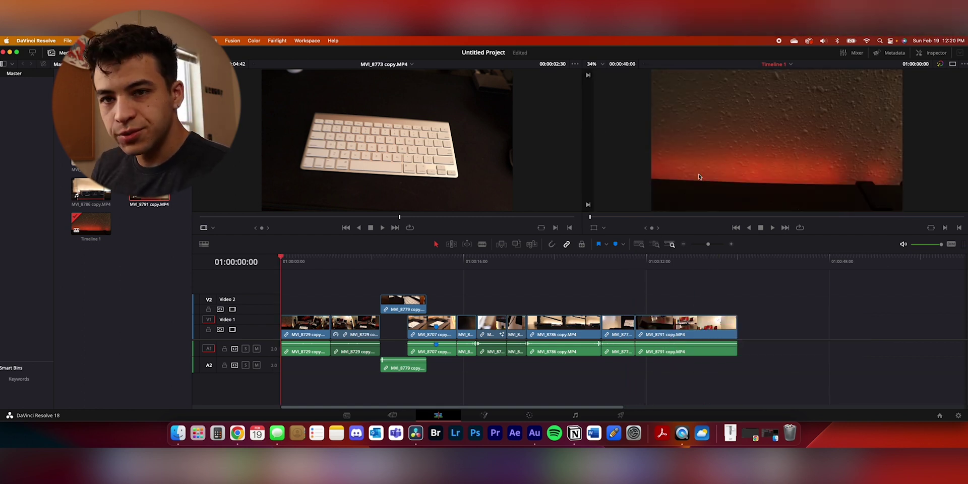
Step: Save the project as 23 02 19 intro sequence davinci test, and check the first MVI_8729 clip's properties
key("super+s")
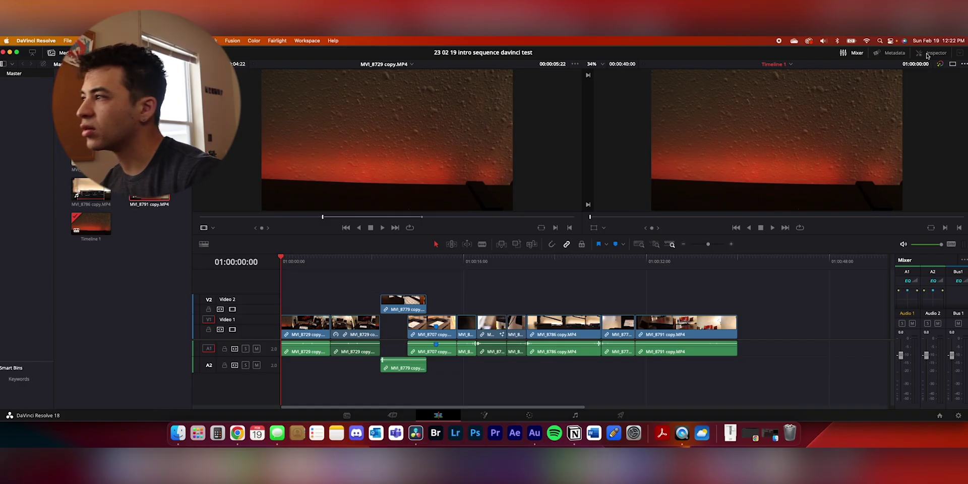
left_click(931, 52)
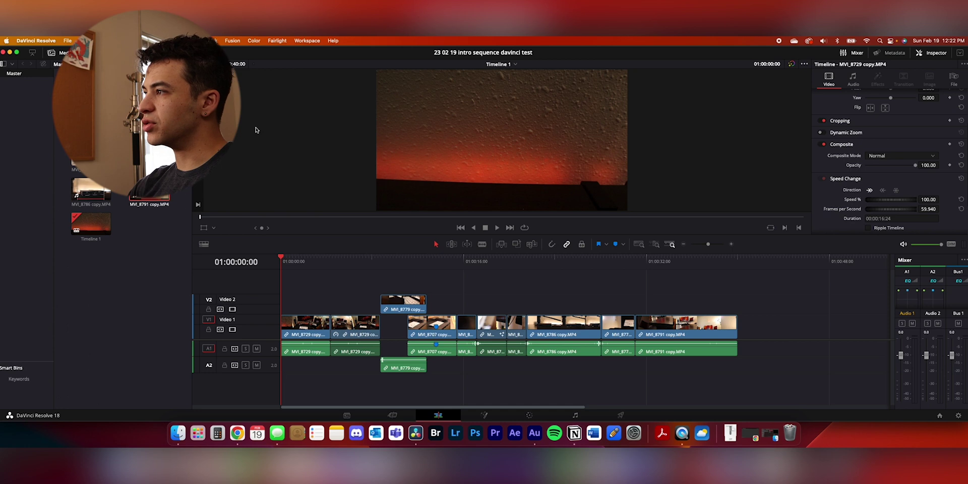
left_click(936, 53)
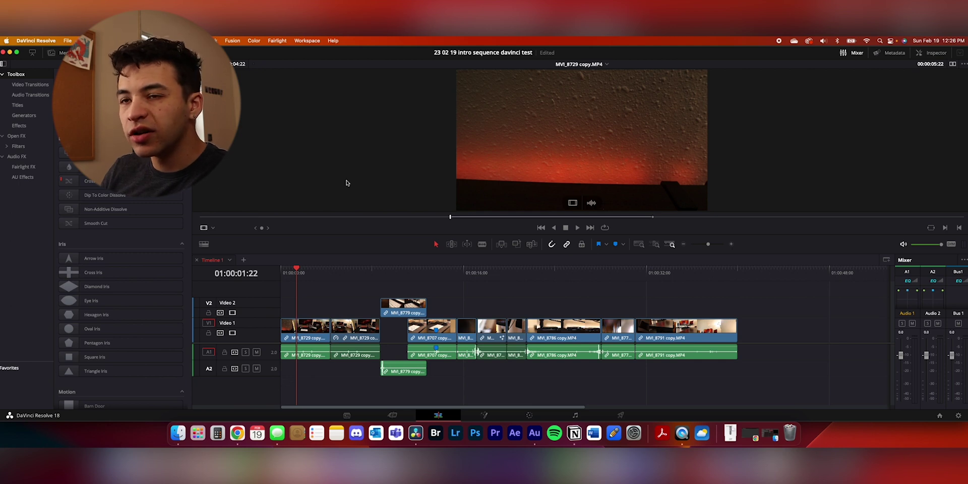
Step: Widen the effects library and slightly enlarge the viewer area above the timeline
left_click_drag(191, 177, 228, 177)
mouse_move(360, 233)
left_mouse_down()
mouse_move(360, 288)
mouse_move(359, 209)
mouse_move(359, 231)
left_mouse_up()
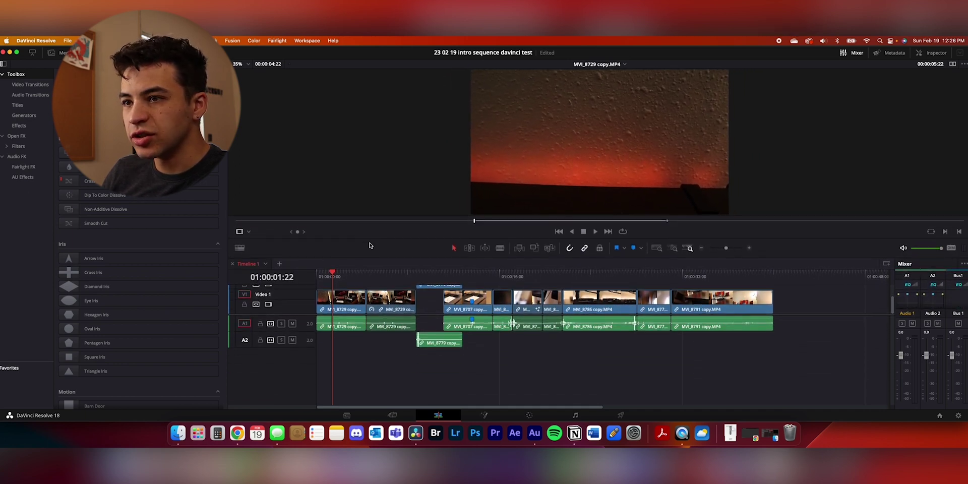
Step: Bring the Video 2 track into view and examine the MVI_8783 clip's inspector settings and reset options
left_click_drag(292, 315, 290, 337)
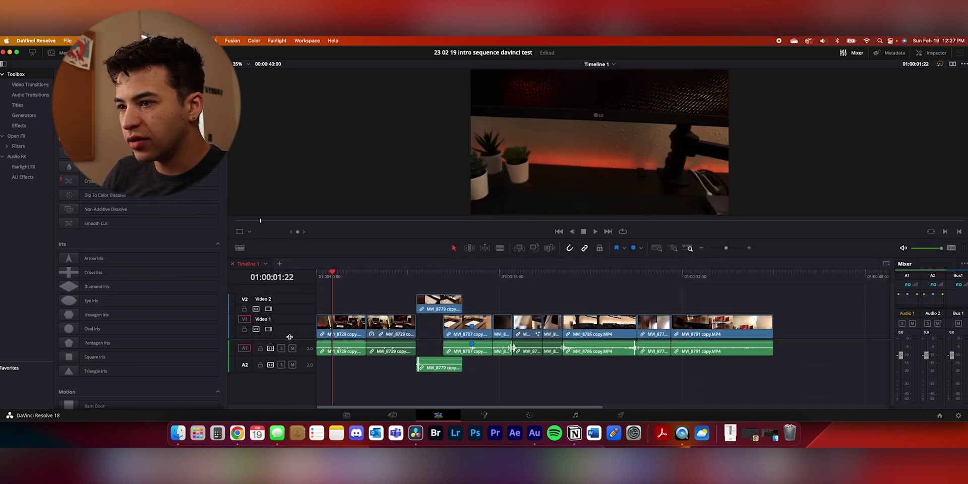
left_click_drag(328, 278, 378, 277)
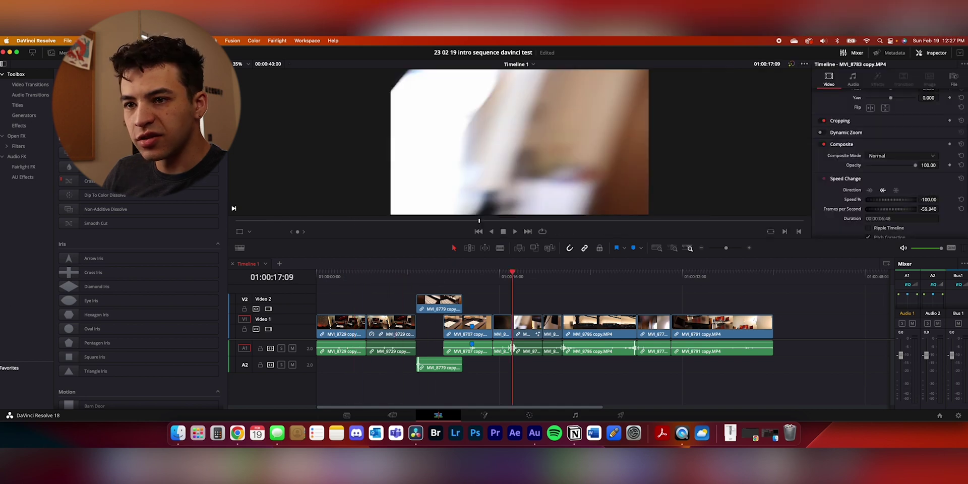
scroll(963, 131, "up", 4)
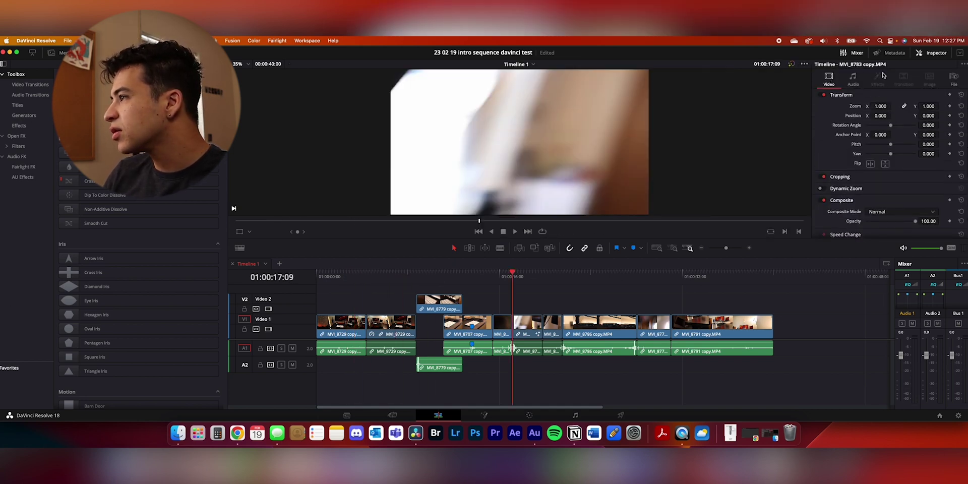
left_click(963, 65)
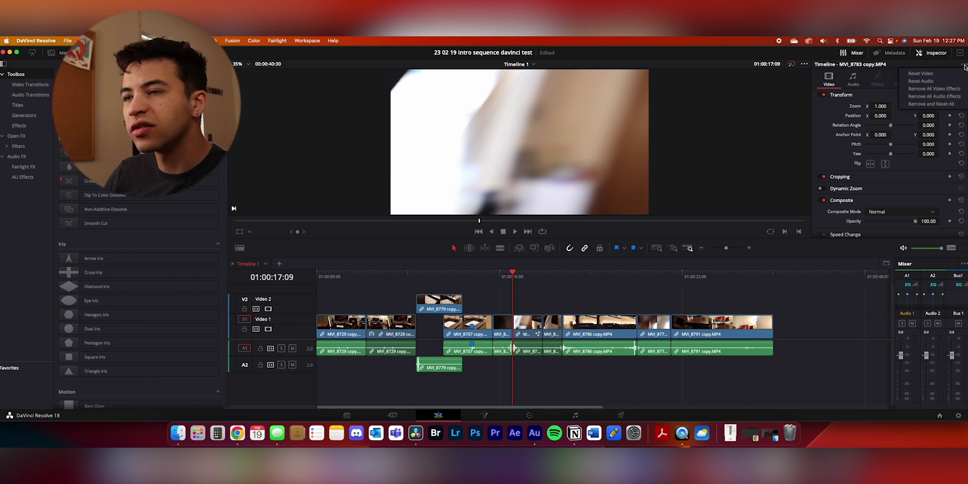
left_click(882, 67)
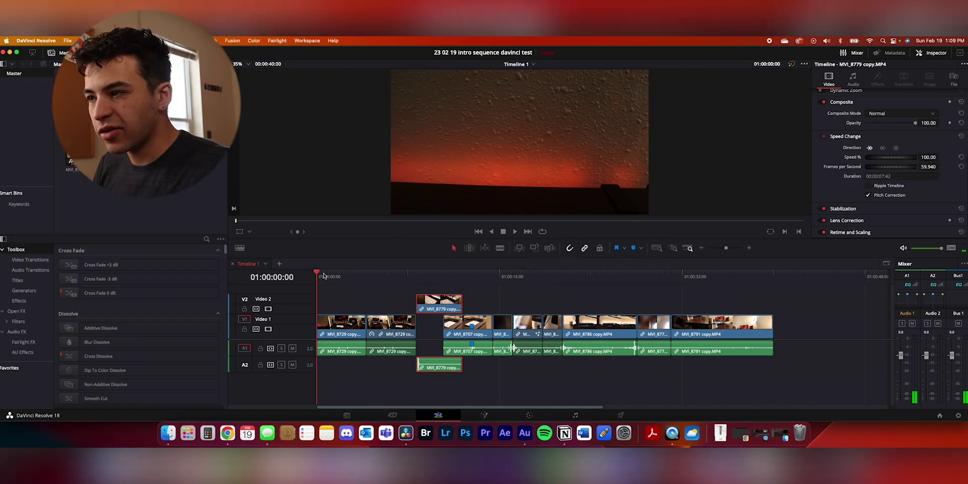
Step: Import ES_Waste My Love - Henyao.mp3 from the Audio folder and place it on a new Audio 3 track
left_click(356, 277)
left_click_drag(358, 283, 337, 275)
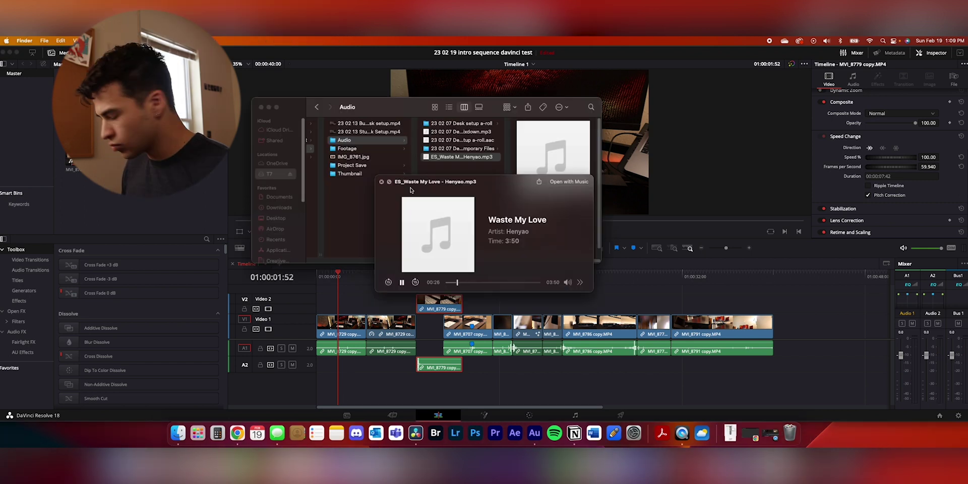
key("space")
left_click_drag(446, 156, 143, 201)
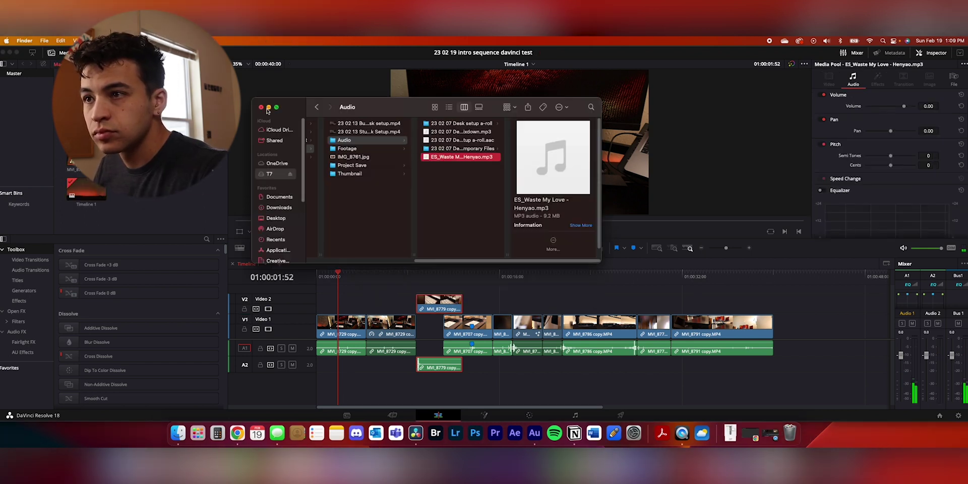
left_click(269, 108)
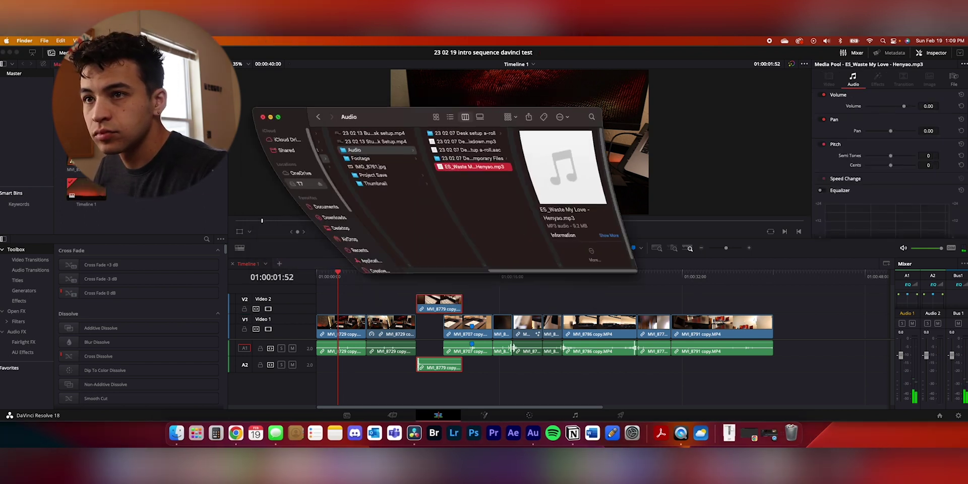
left_click_drag(82, 92, 343, 378)
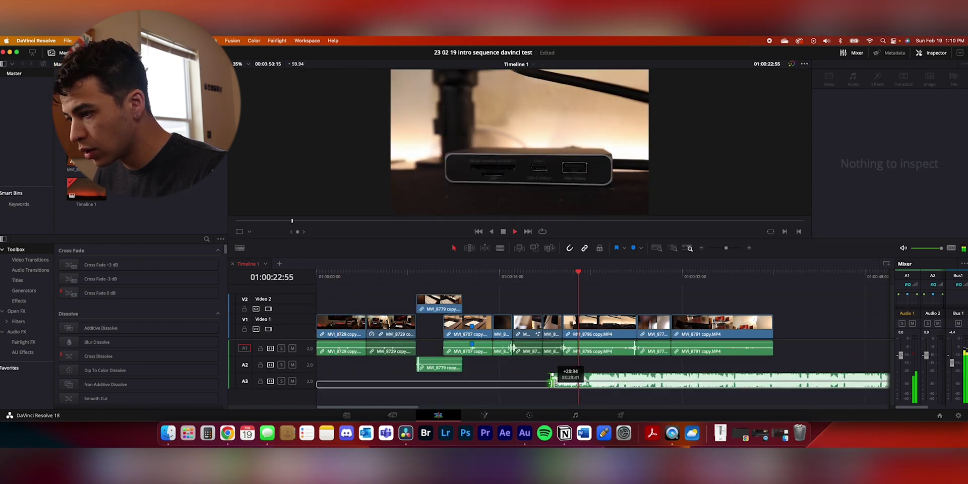
Step: Trim about 20 seconds 34 frames off the start of the music clip and make the Audio 3 track taller
left_click_drag(552, 380, 550, 379)
left_click(554, 381)
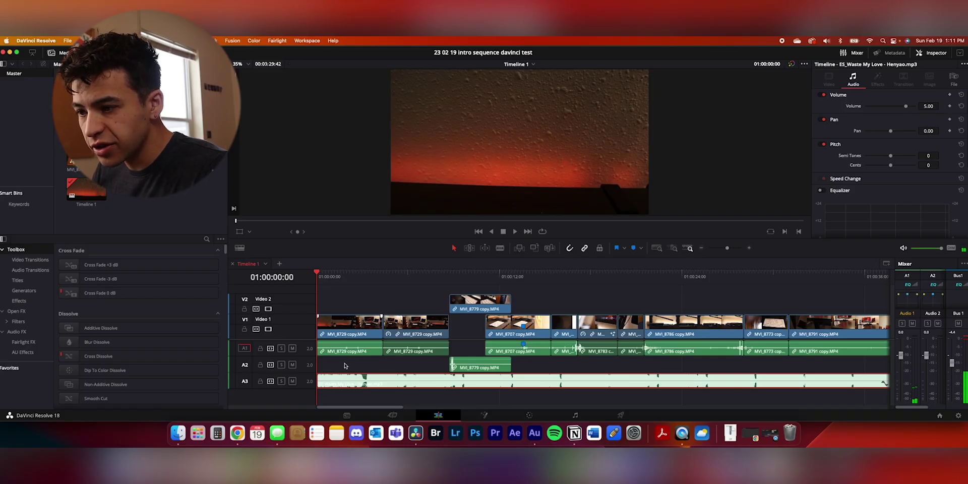
left_click(368, 397)
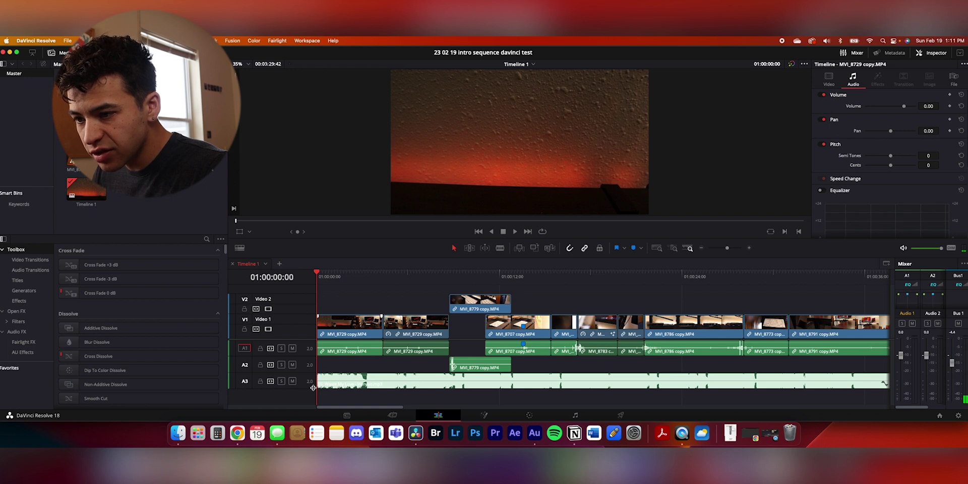
left_click_drag(310, 387, 310, 396)
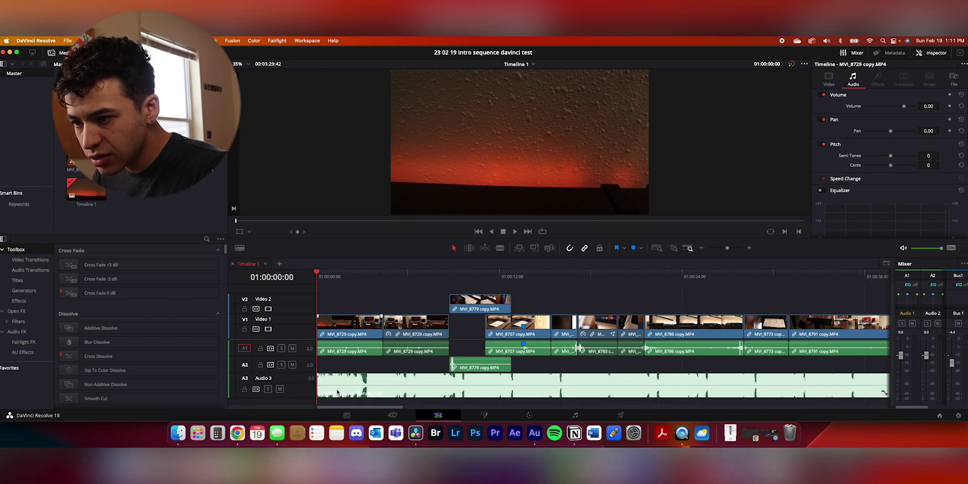
Step: Keyframe a volume fade-in at the start of the music clip, lowering its opening level and adjusting the point on the ramp
right_click(328, 381)
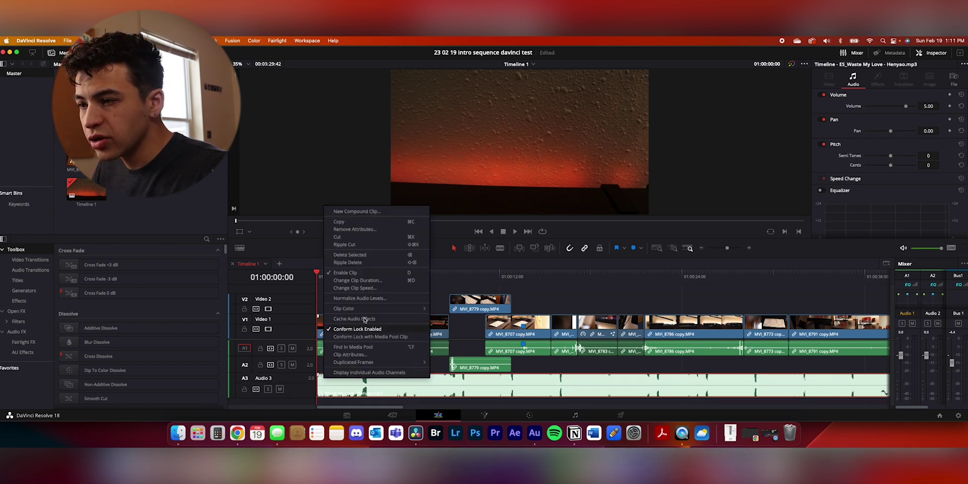
left_click(348, 383)
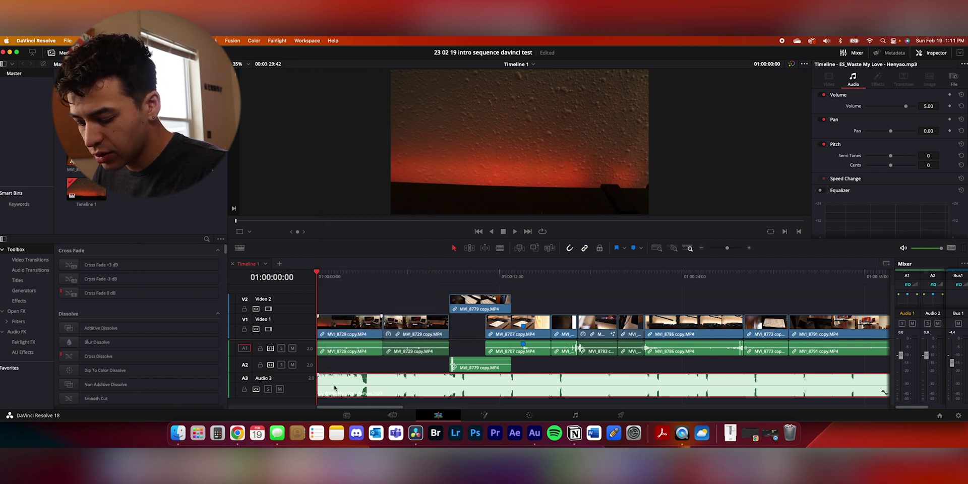
right_click(334, 390)
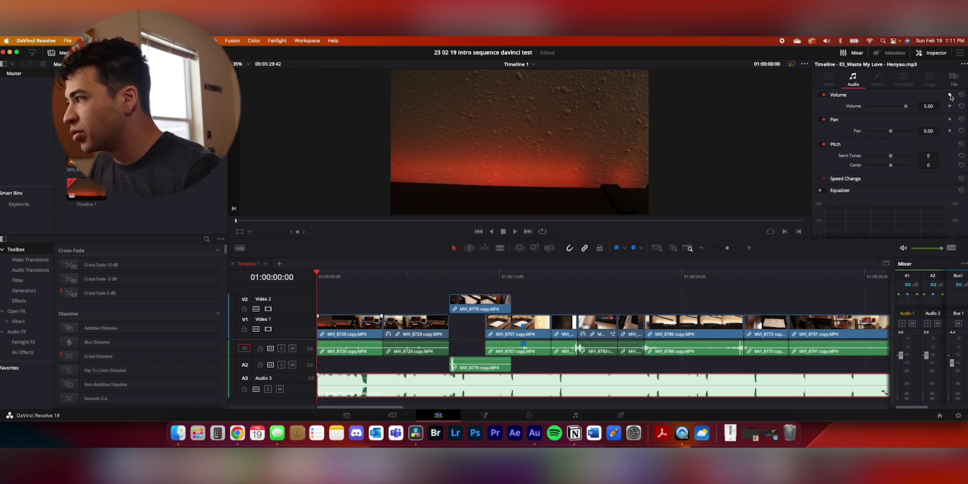
left_click_drag(906, 106, 875, 107)
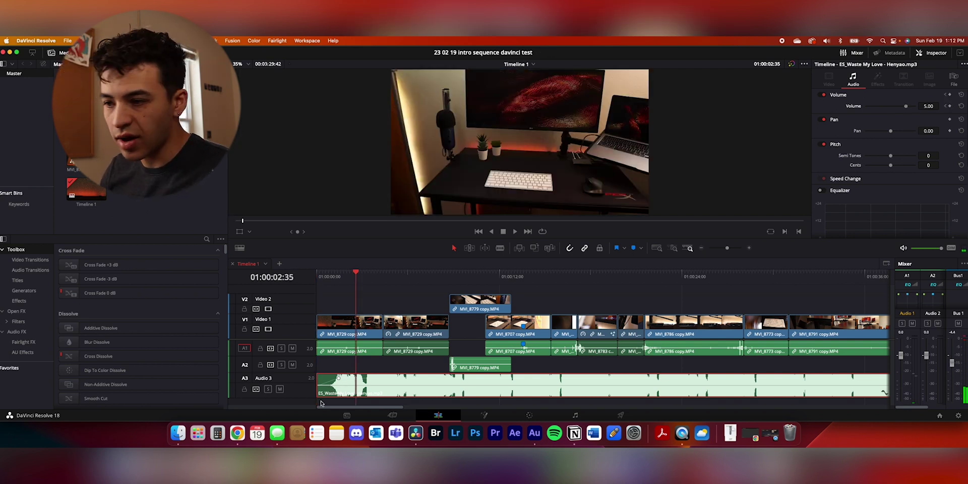
left_click_drag(339, 384, 340, 376)
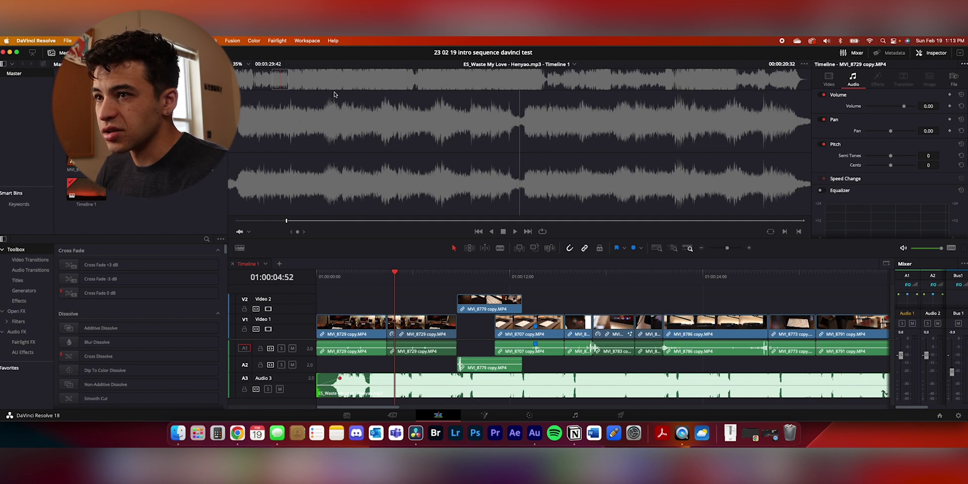
Step: Scrub through the full music waveform in the source viewer and examine the first MVI_8729 clip's audio settings
left_click_drag(277, 78, 386, 84)
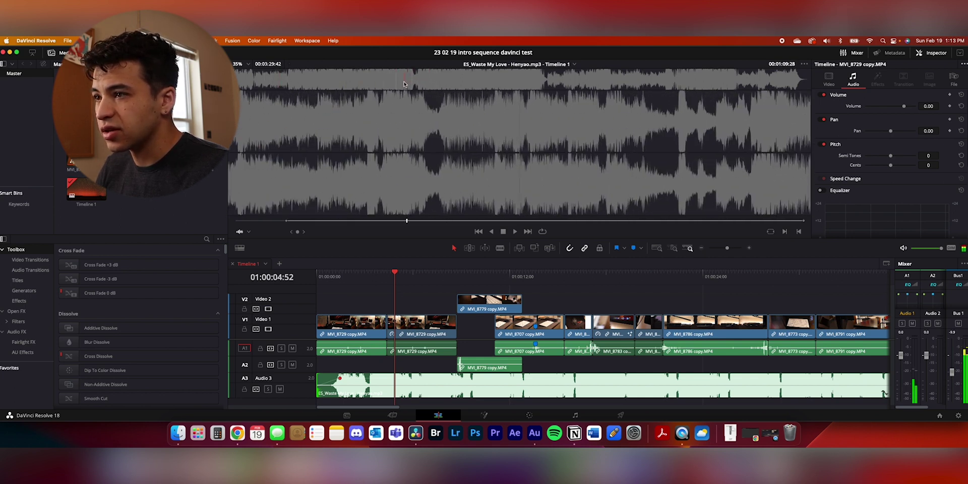
left_click_drag(274, 79, 226, 82)
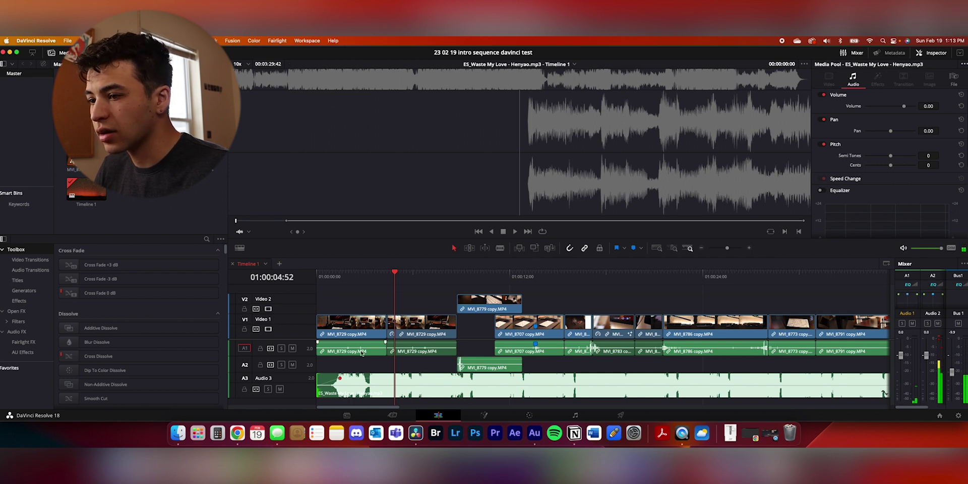
left_click(361, 352)
key("Home")
scroll(890, 165, "down", 4)
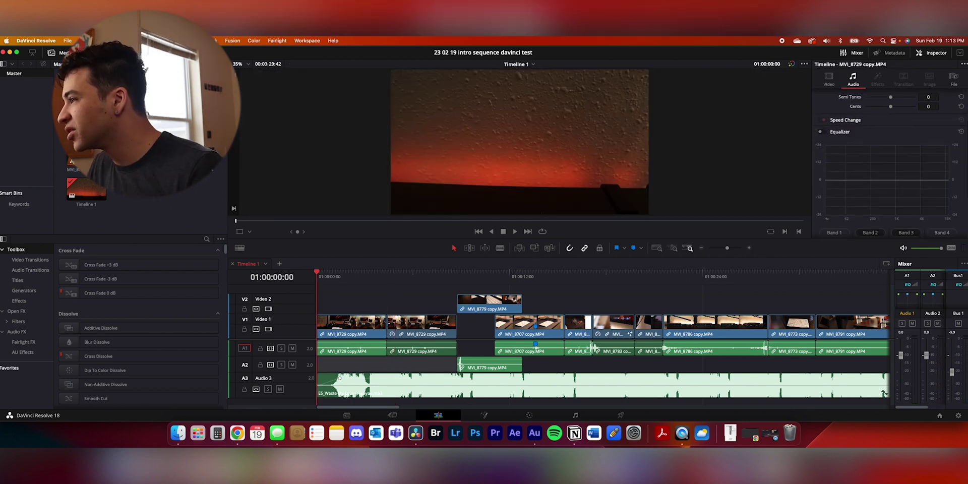
scroll(965, 205, "up", 5)
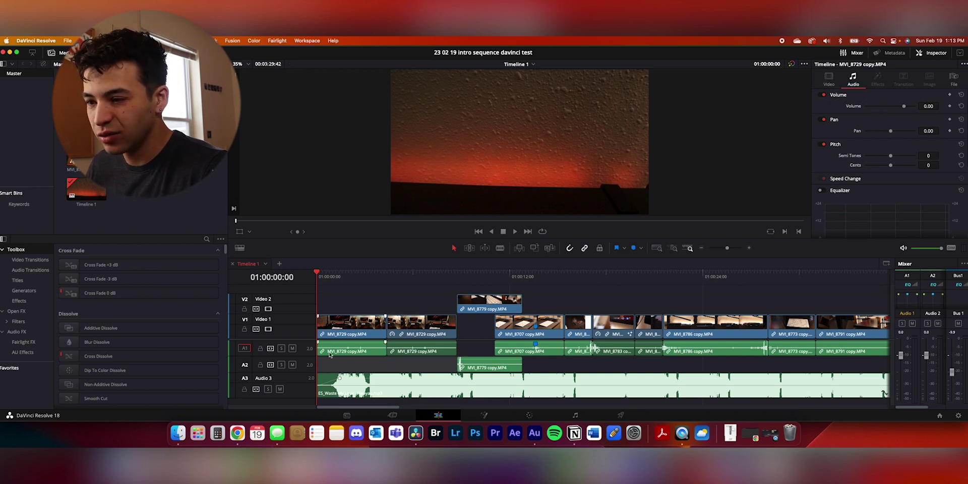
Step: Find the music beat at 01:00:03:22 and show the retime controls on the first MVI_8729 clip
key("b")
left_click(373, 280)
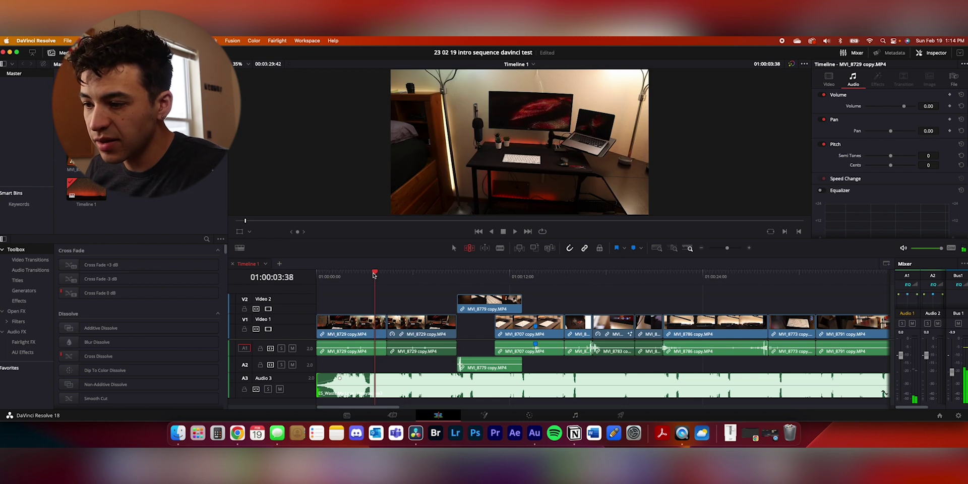
left_click_drag(374, 281, 360, 286)
key("space")
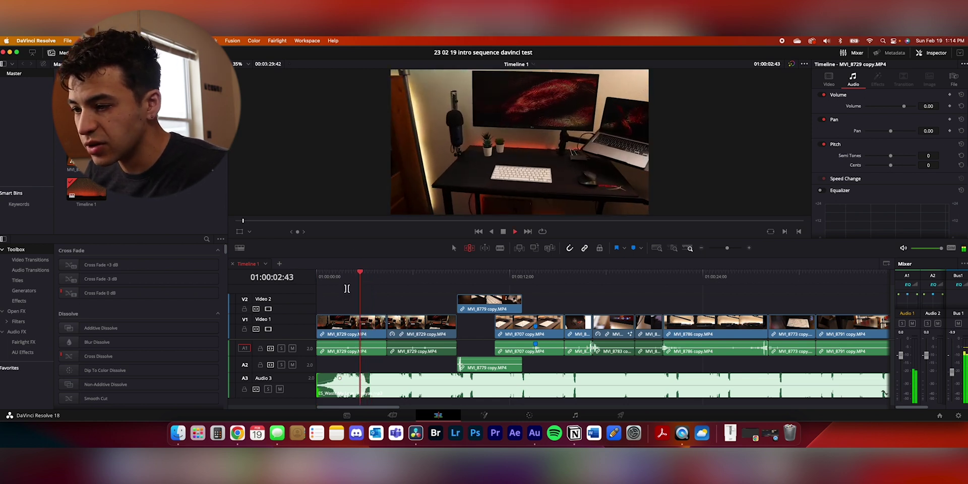
key("space")
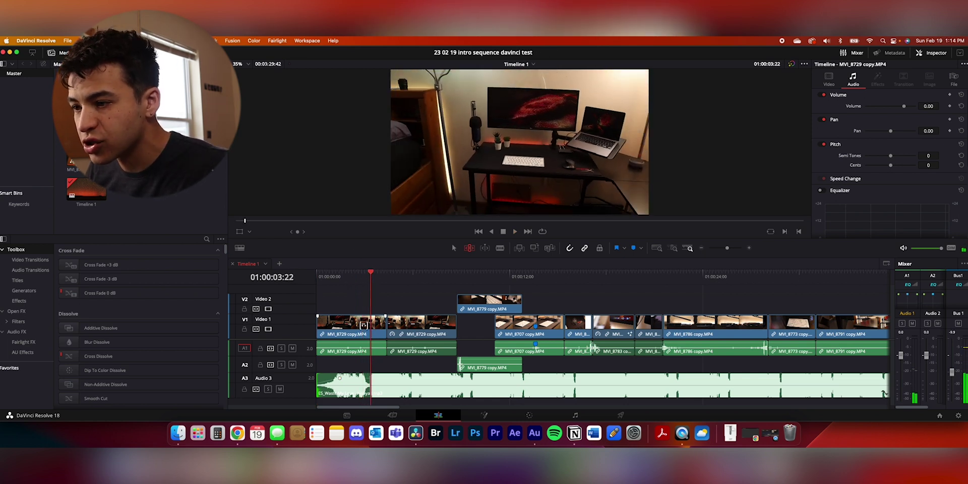
right_click(351, 326)
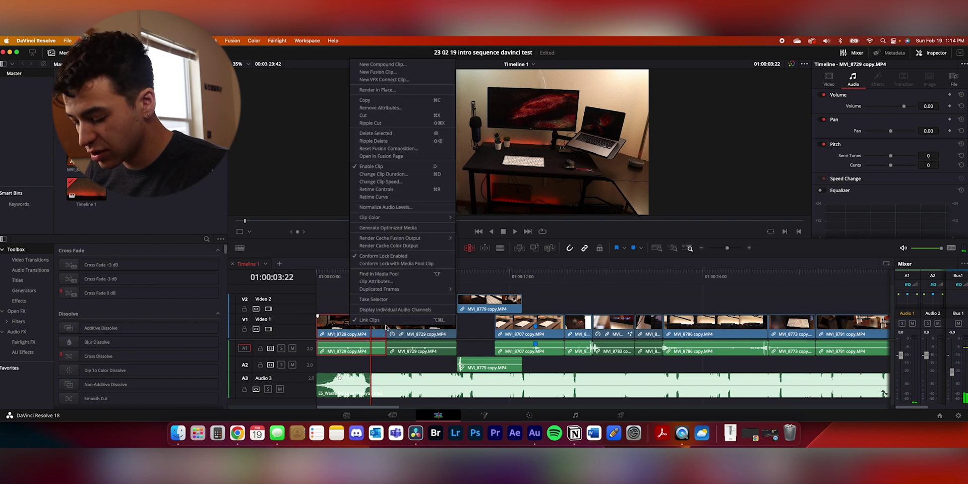
left_click(320, 295)
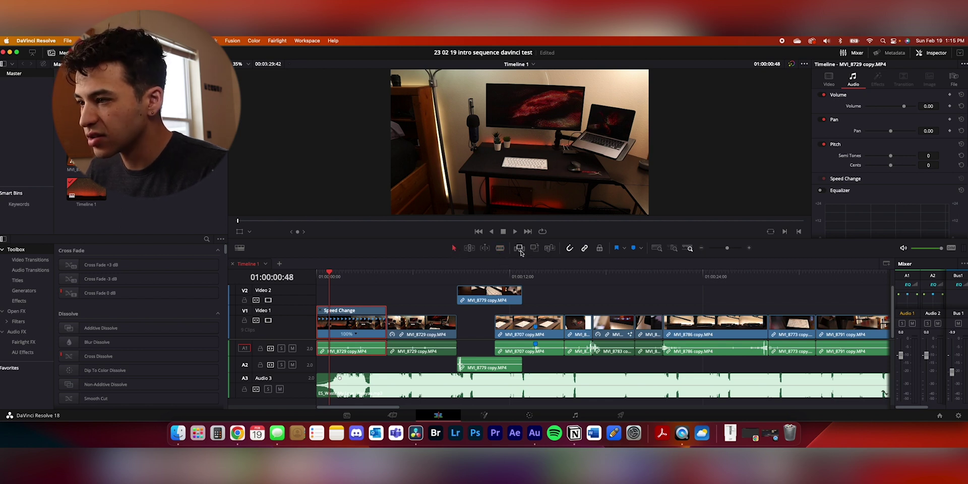
Step: Try speeding up the first MVI_8729 clip by adding a speed point and moving it toward the clip's start
left_click(367, 322)
key("space")
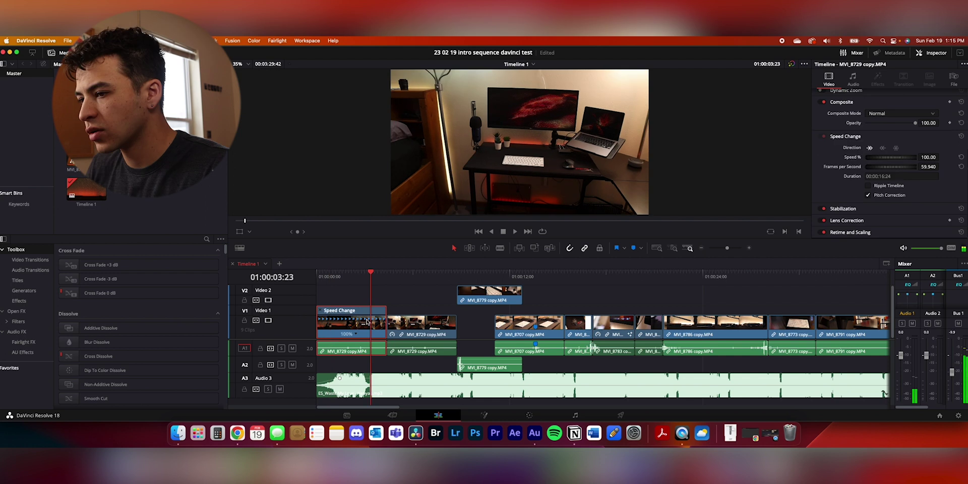
right_click(358, 334)
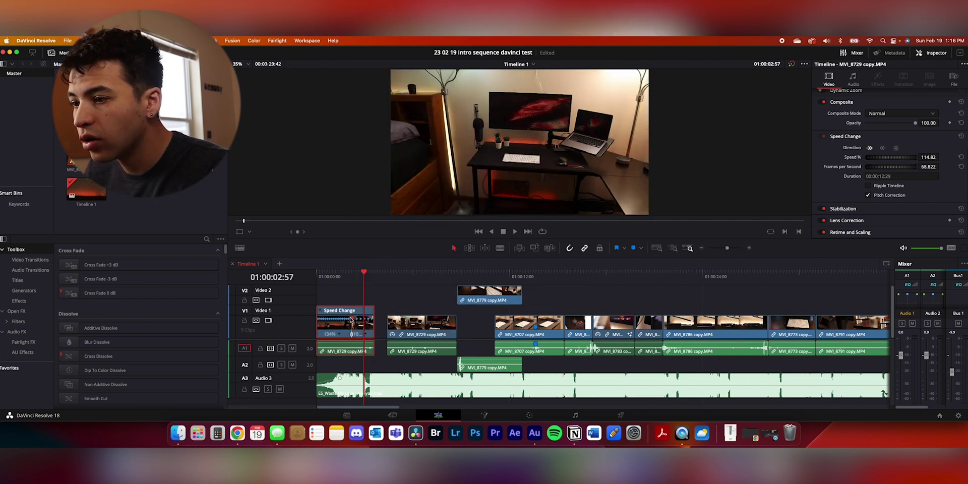
left_click_drag(355, 321, 325, 321)
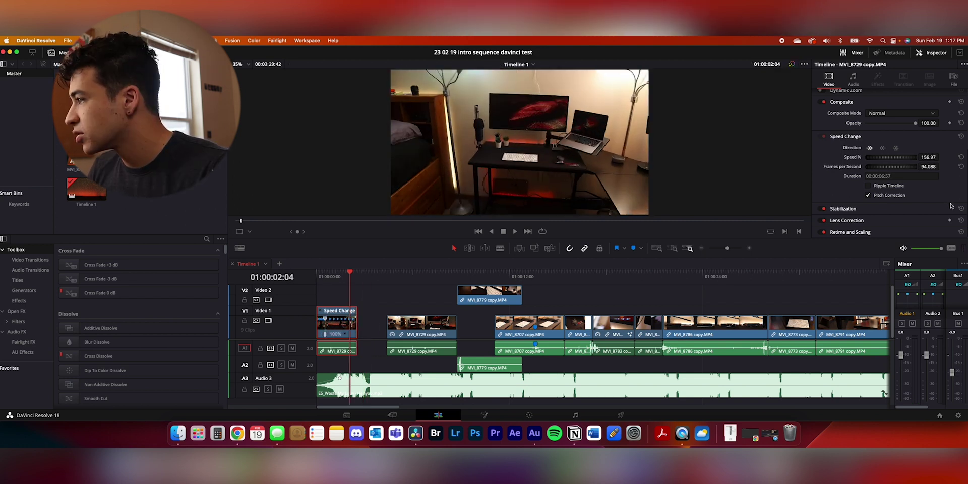
Step: Examine the stabilization settings of the first MVI_8729 clip
left_click(939, 209)
scroll(897, 206, "down", 3)
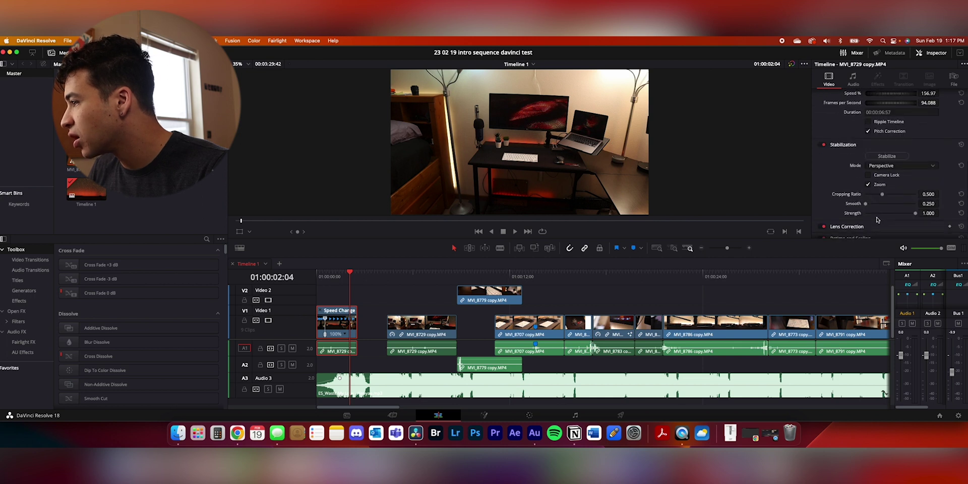
left_click(847, 141)
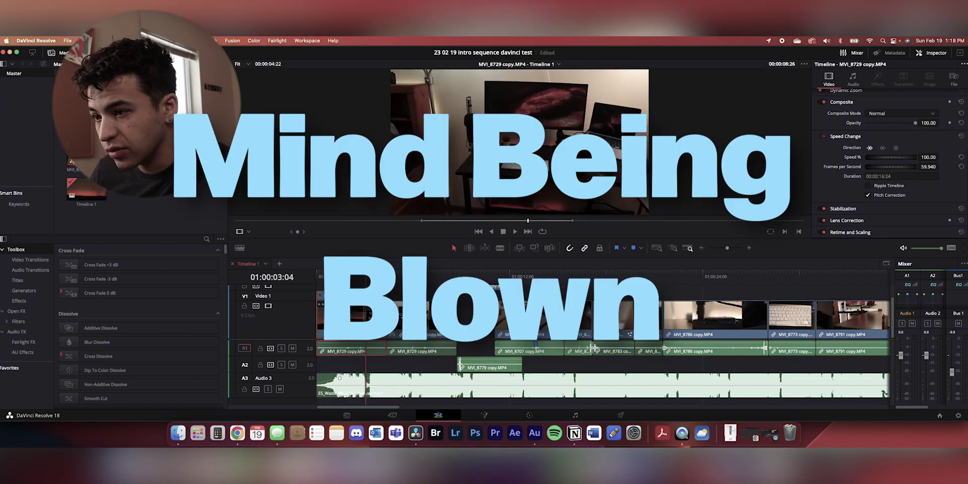
Step: Add several speed points to the first MVI_8729 clip and resize the Video 1 track to show them
right_click(355, 335)
mouse_move(398, 398)
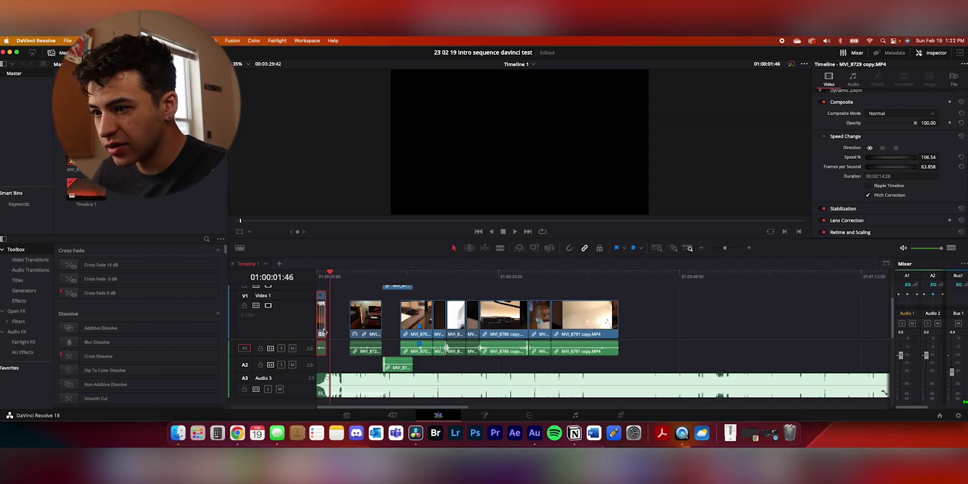
scroll(414, 334, "up", 10)
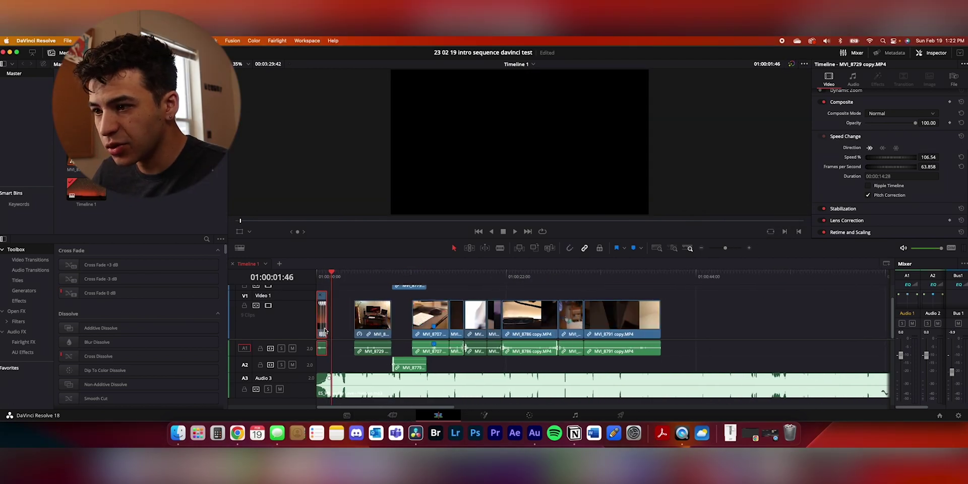
scroll(414, 334, "up", 2)
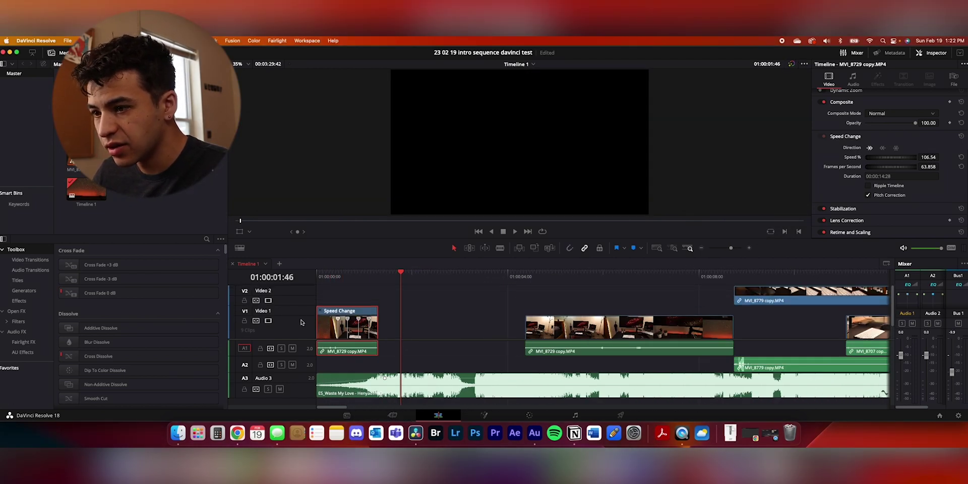
left_click_drag(304, 307, 300, 317)
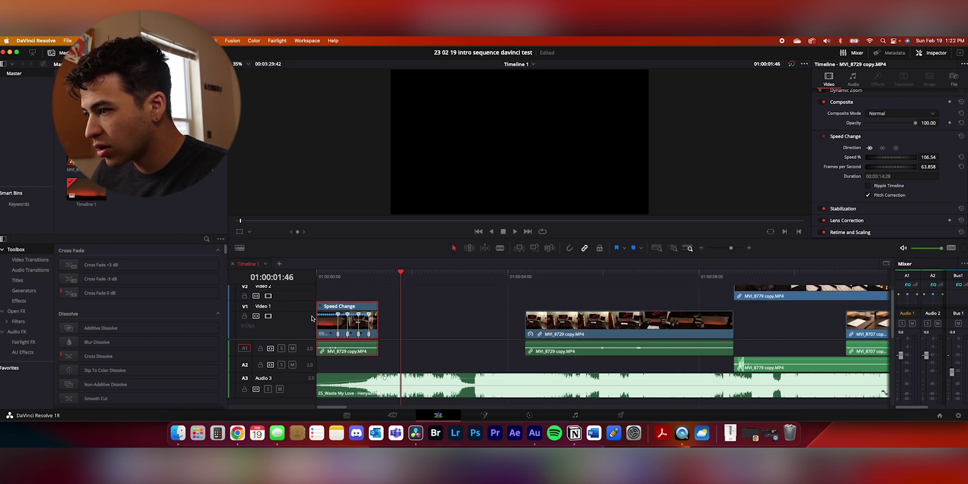
Step: Delete the second, reversed MVI_8729 clip and place a copy of the speed-ramped first MVI_8729 clip directly after the original
left_click(588, 330)
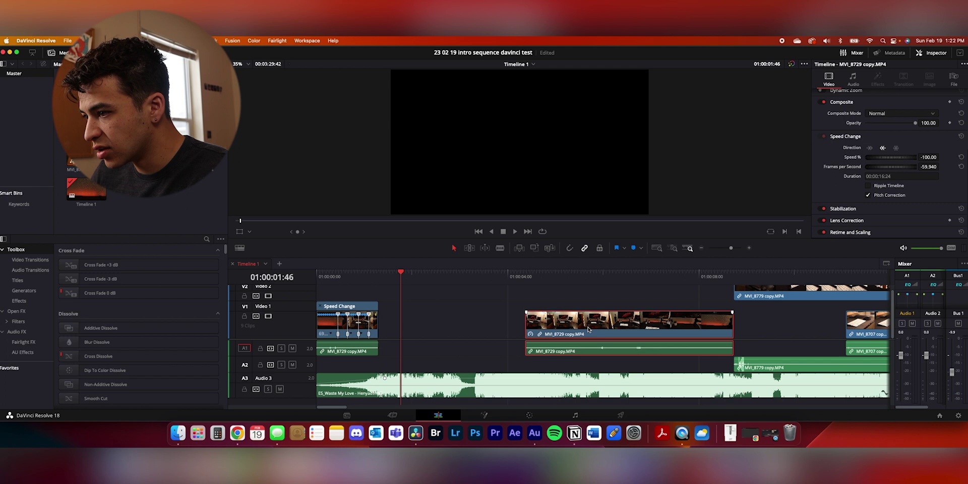
key("BackSpace")
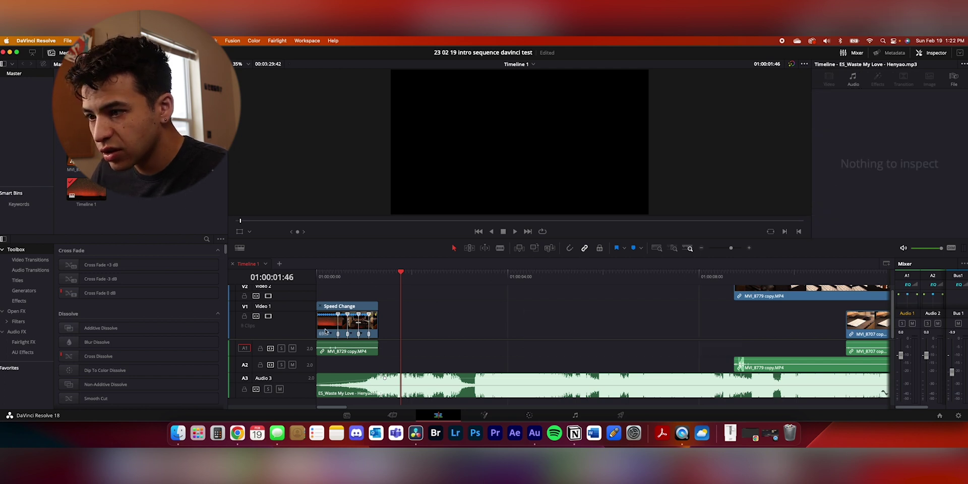
left_click(326, 330)
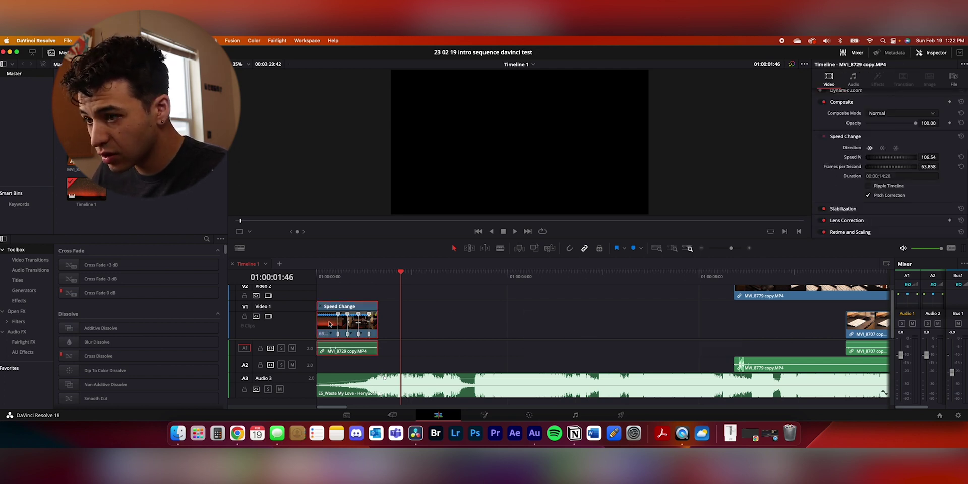
left_click_drag(328, 323, 393, 324)
key("r")
left_click(441, 225)
left_click(468, 293)
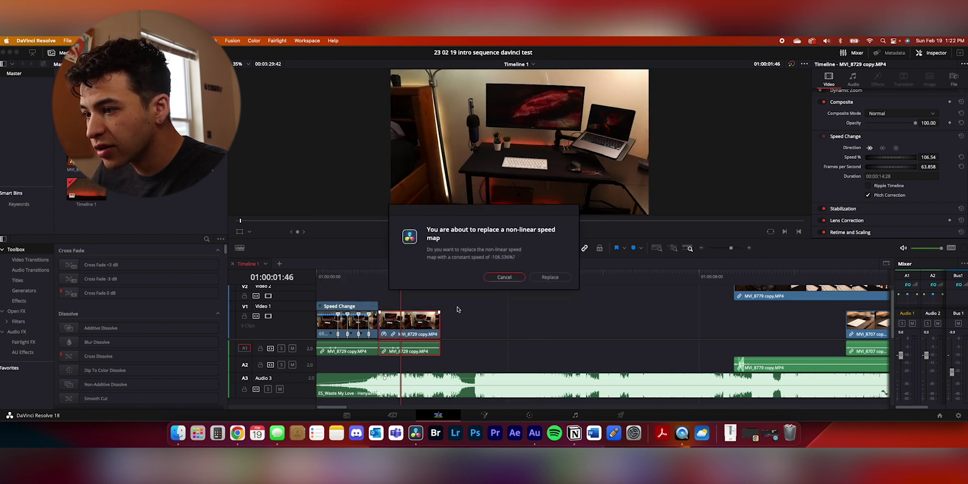
left_click(498, 278)
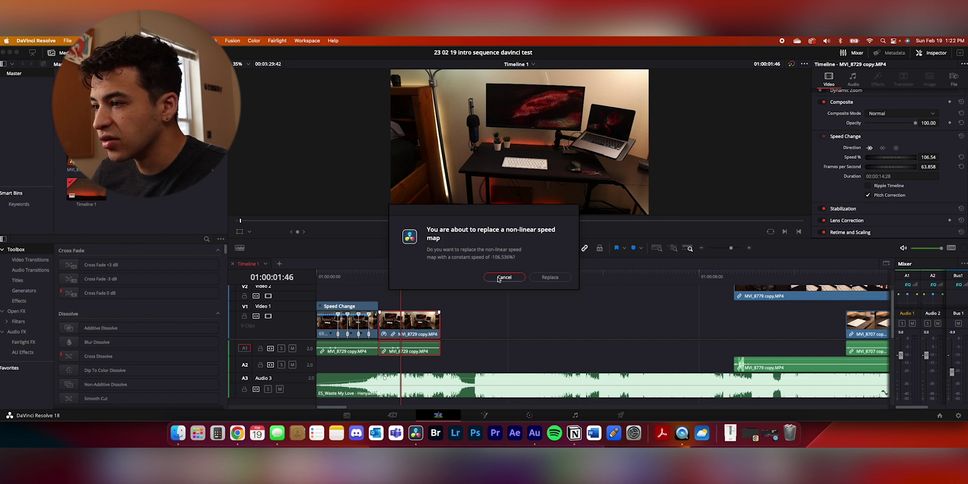
Step: Show the retime controls on the copied MVI_8729 clip, stretch its end, and scrub through the sequence
key("super+r")
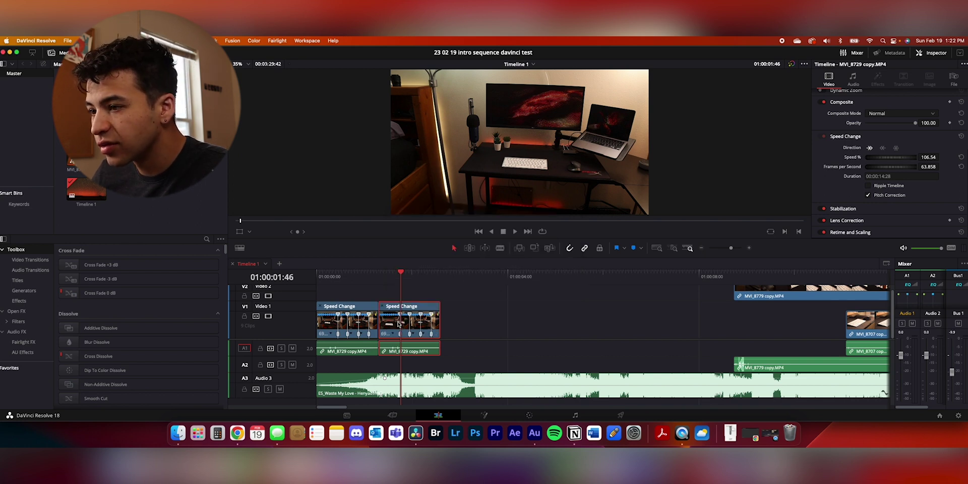
left_click_drag(438, 307, 537, 315)
left_click_drag(391, 277, 348, 301)
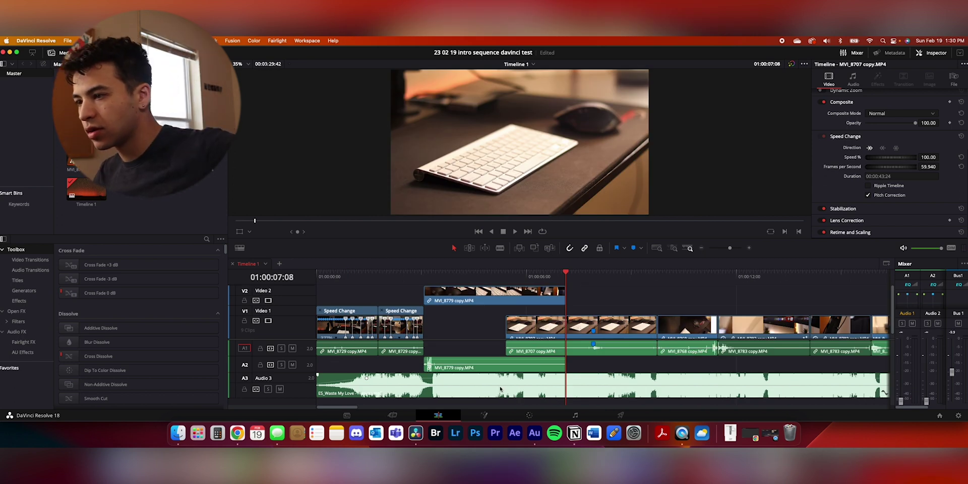
left_click_drag(506, 275, 545, 286)
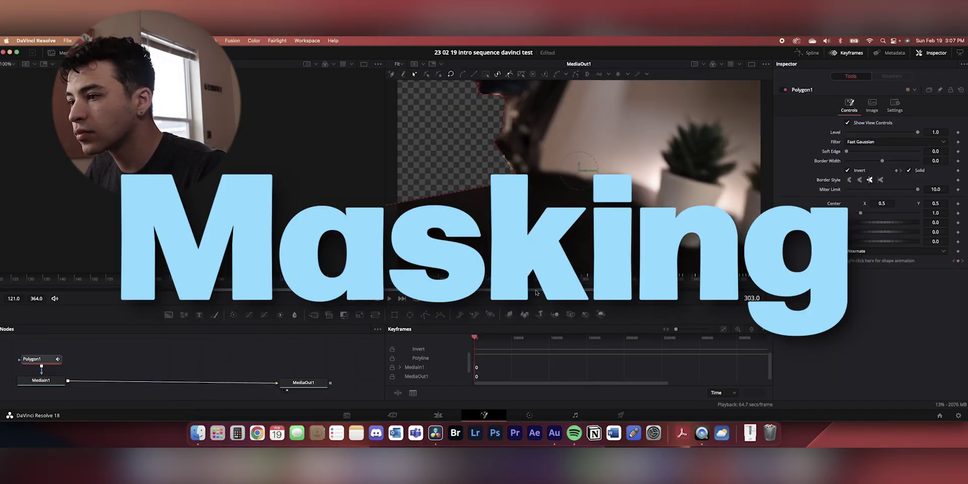
left_click(397, 62)
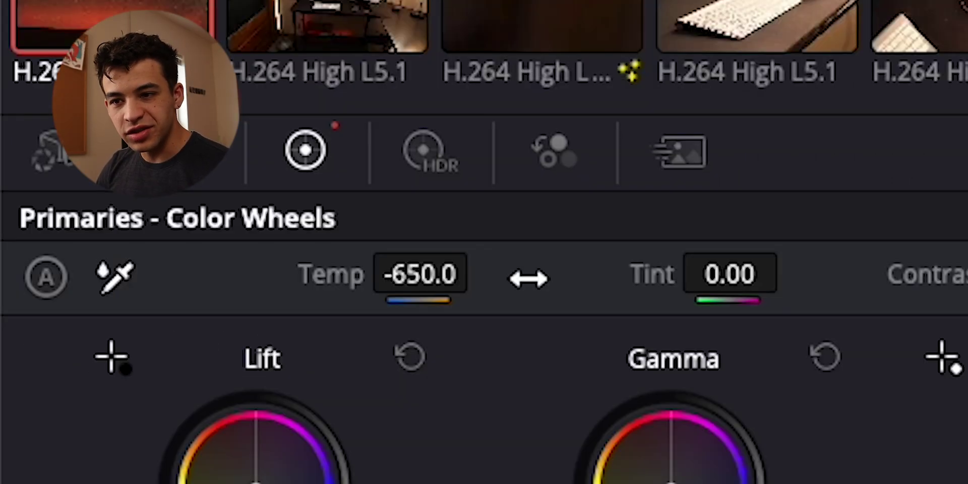
Step: Set the first clip's color temperature to -770 and scrub through the clip to check the grade
key("super+z")
left_click_drag(430, 278, 255, 276)
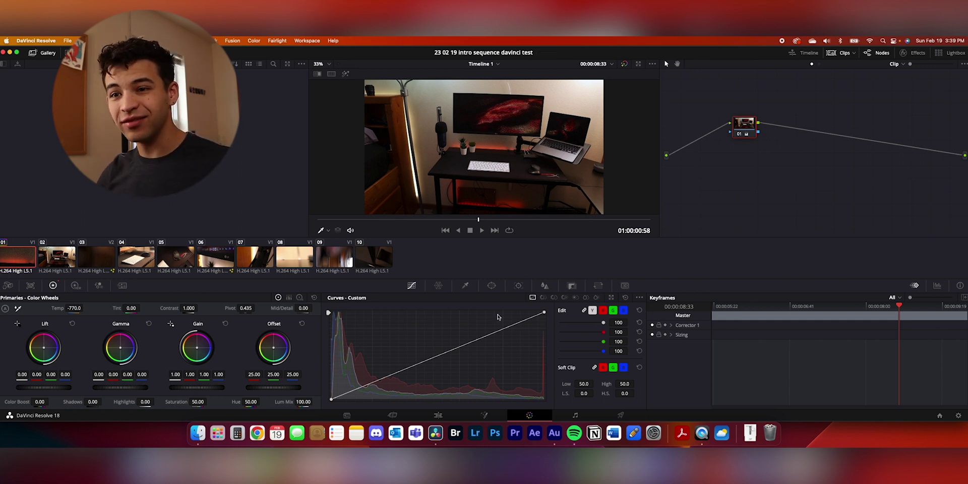
left_click_drag(772, 323, 850, 323)
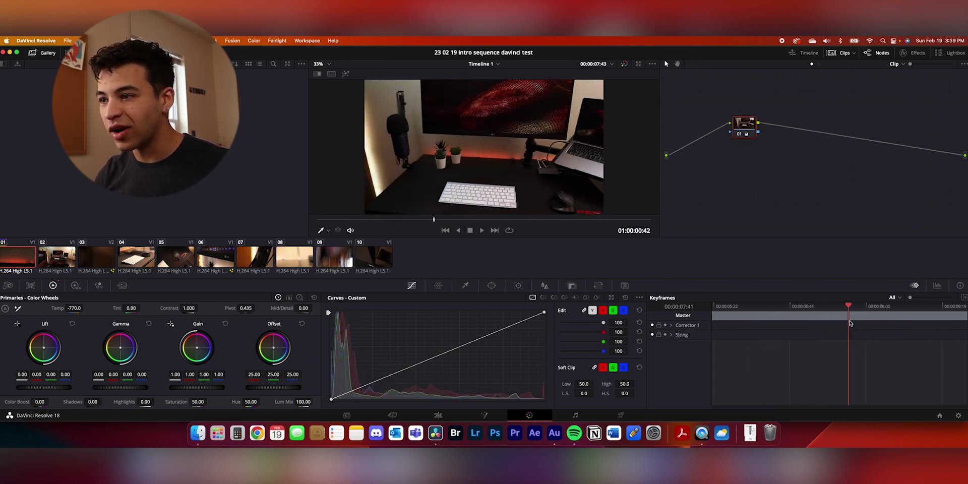